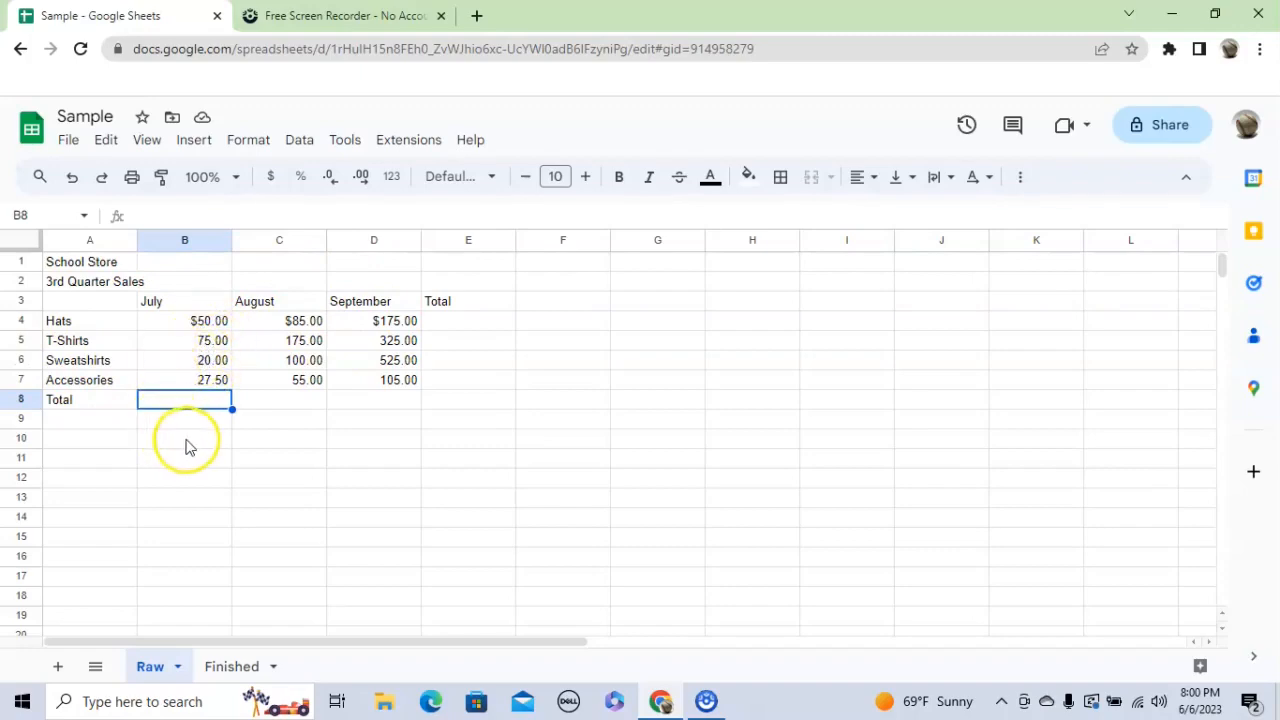
left_click(83, 400)
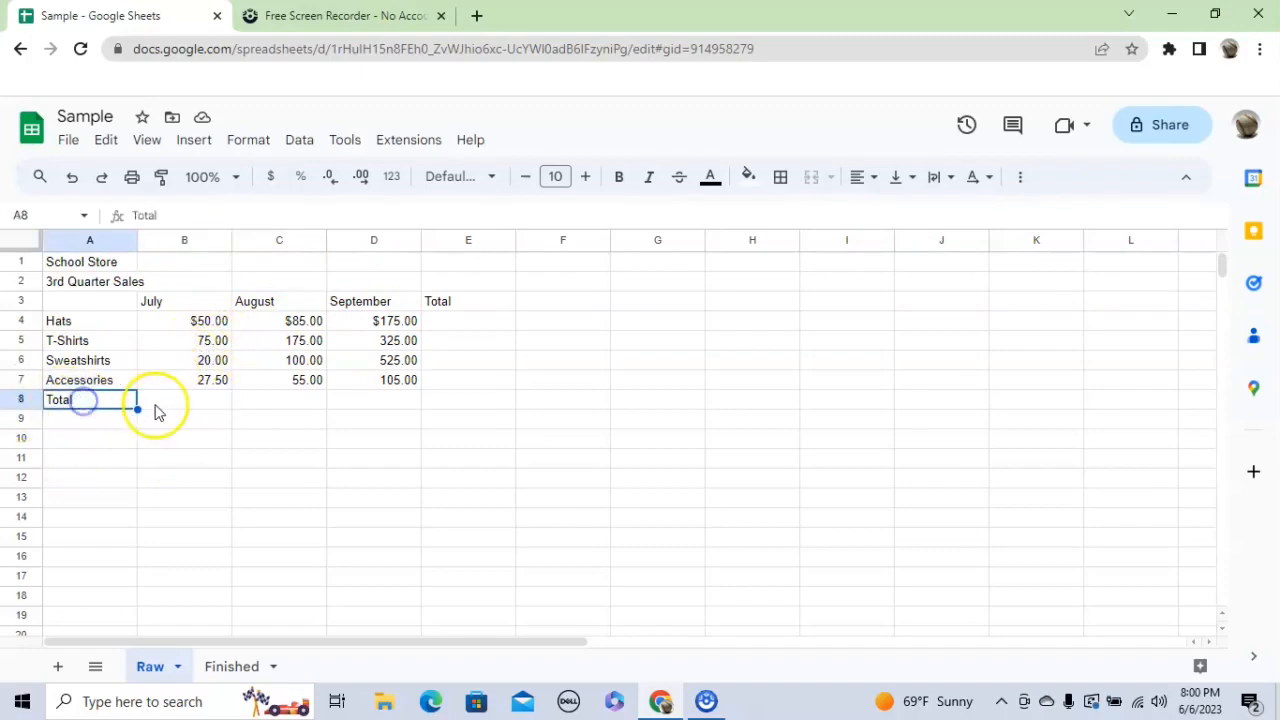
left_click_drag(472, 306, 486, 388)
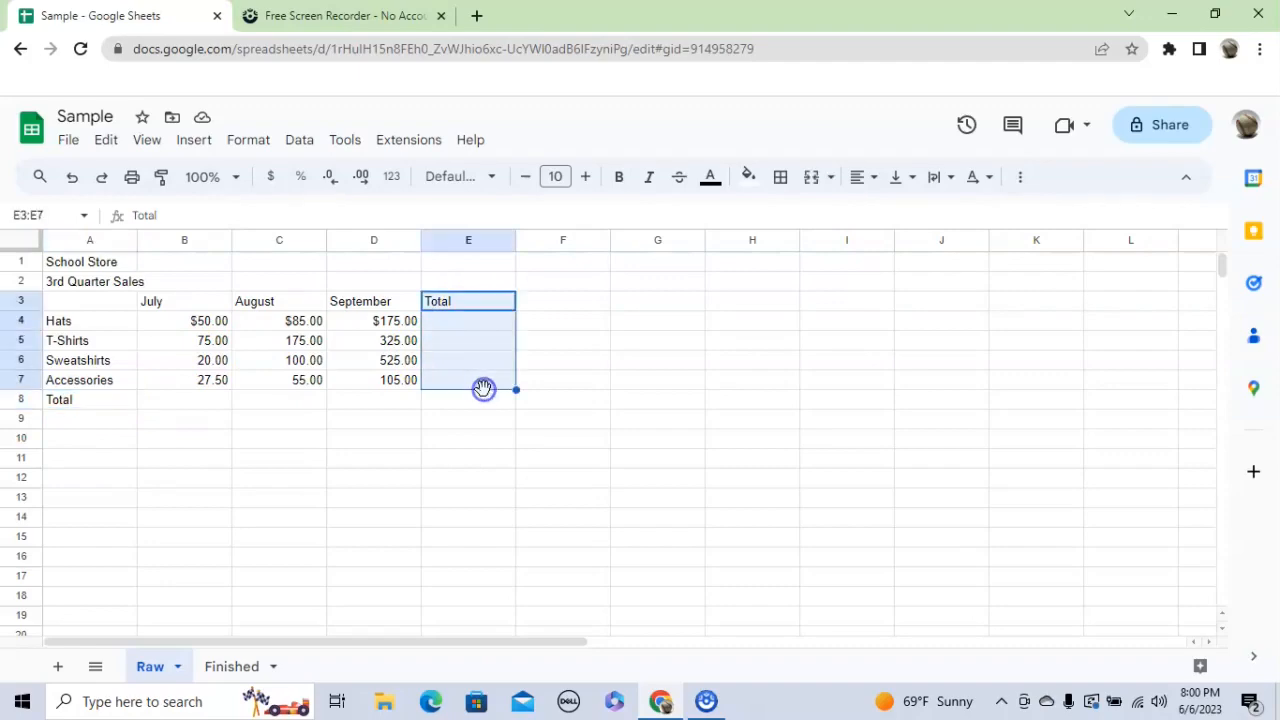
left_click(192, 408)
left_click(266, 404)
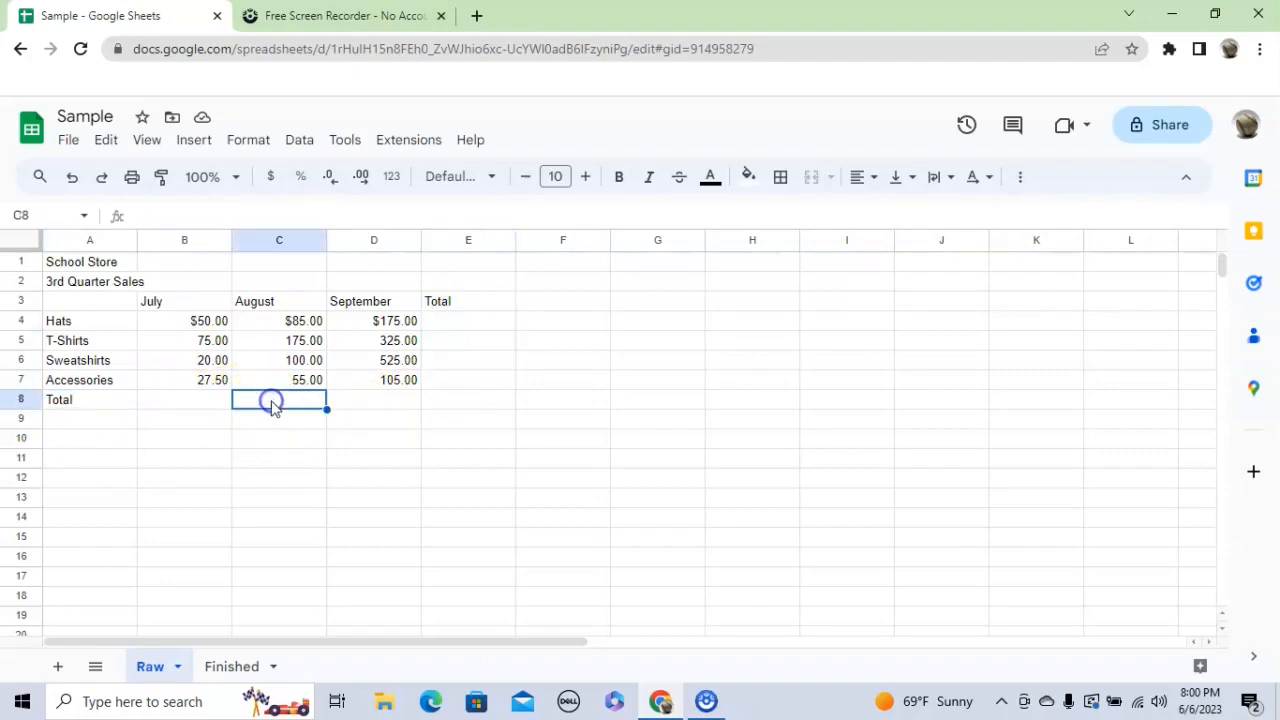
left_click(380, 403)
left_click(208, 405)
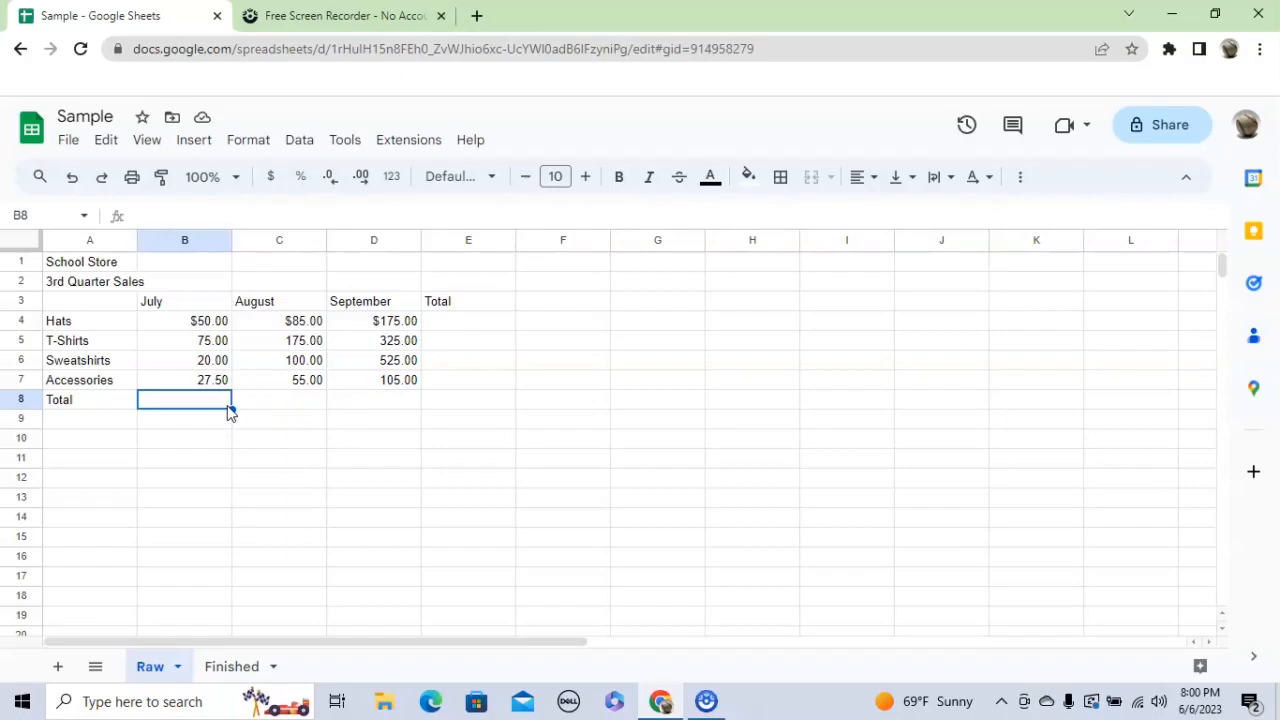
Step: Switch to the Calculator app and add the four July sales amounts: 50 + 75 + 20 + 27.50
key("XF86Calculator")
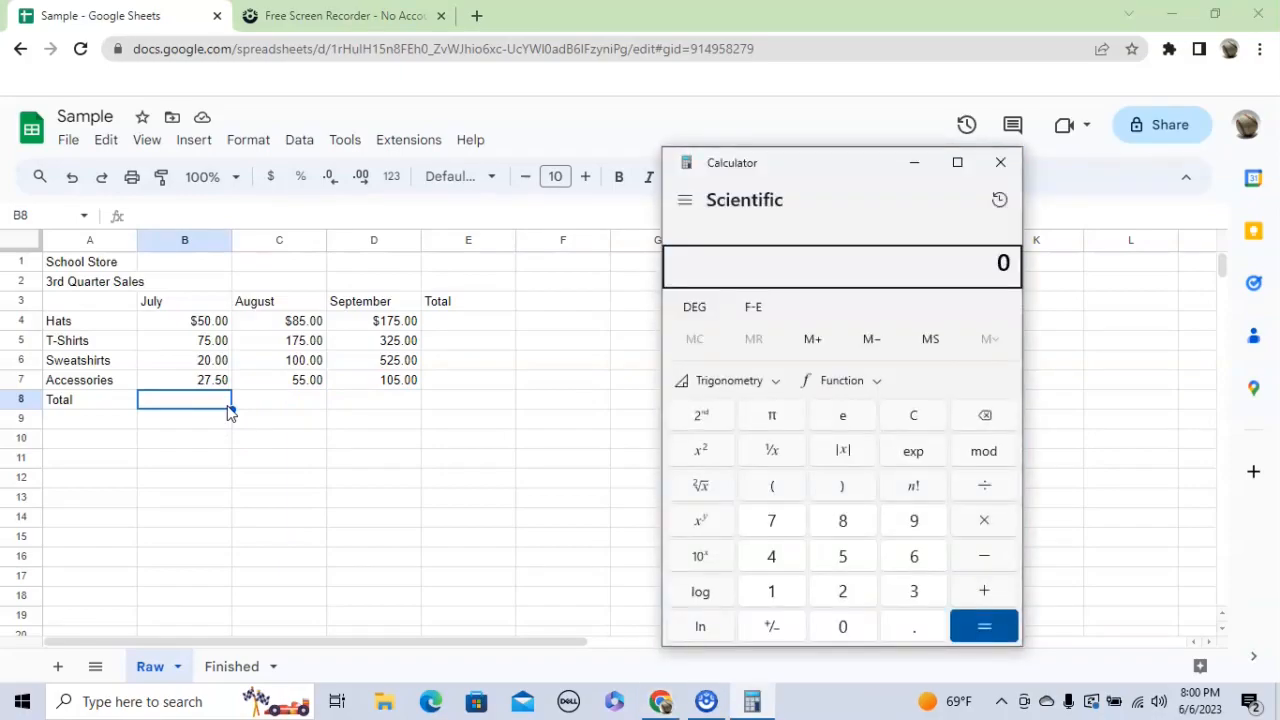
type("50 + ")
type("75")
type("+20+2")
type("7.5")
type("0")
key("Return")
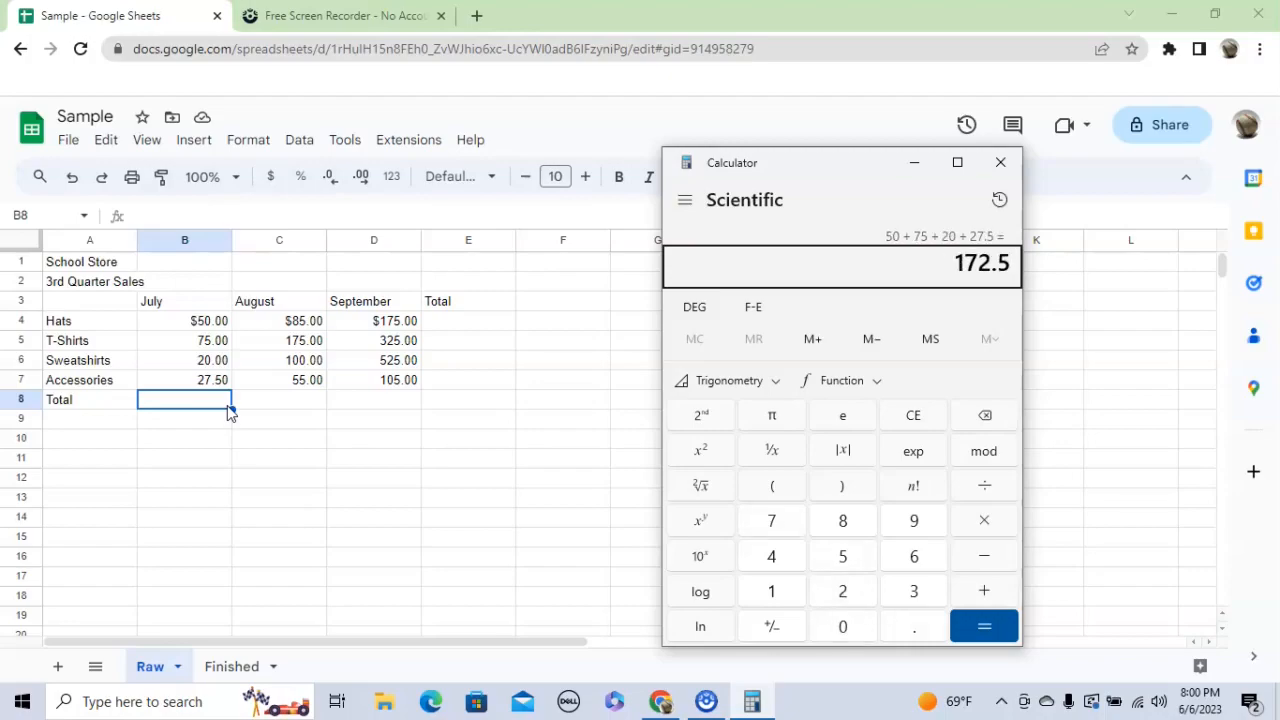
Step: Enter 172.50 as the July total in cell B8 of the Raw sheet
left_click(199, 404)
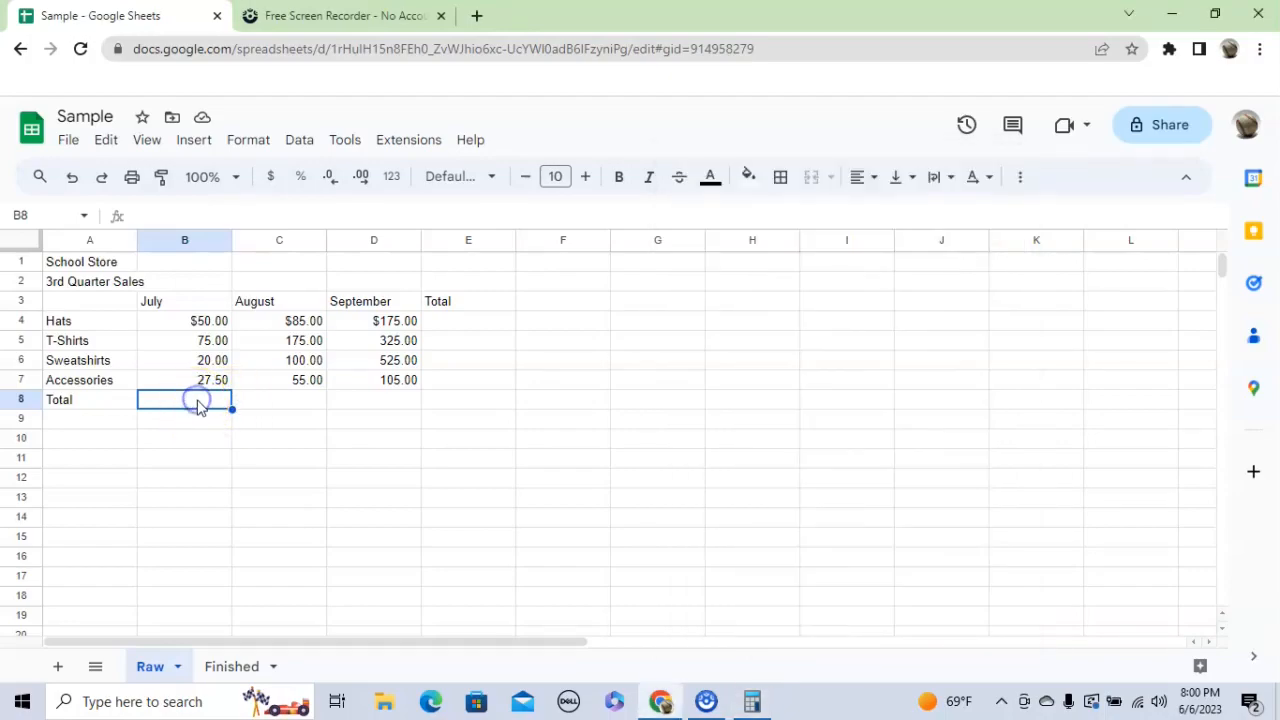
type("172.50")
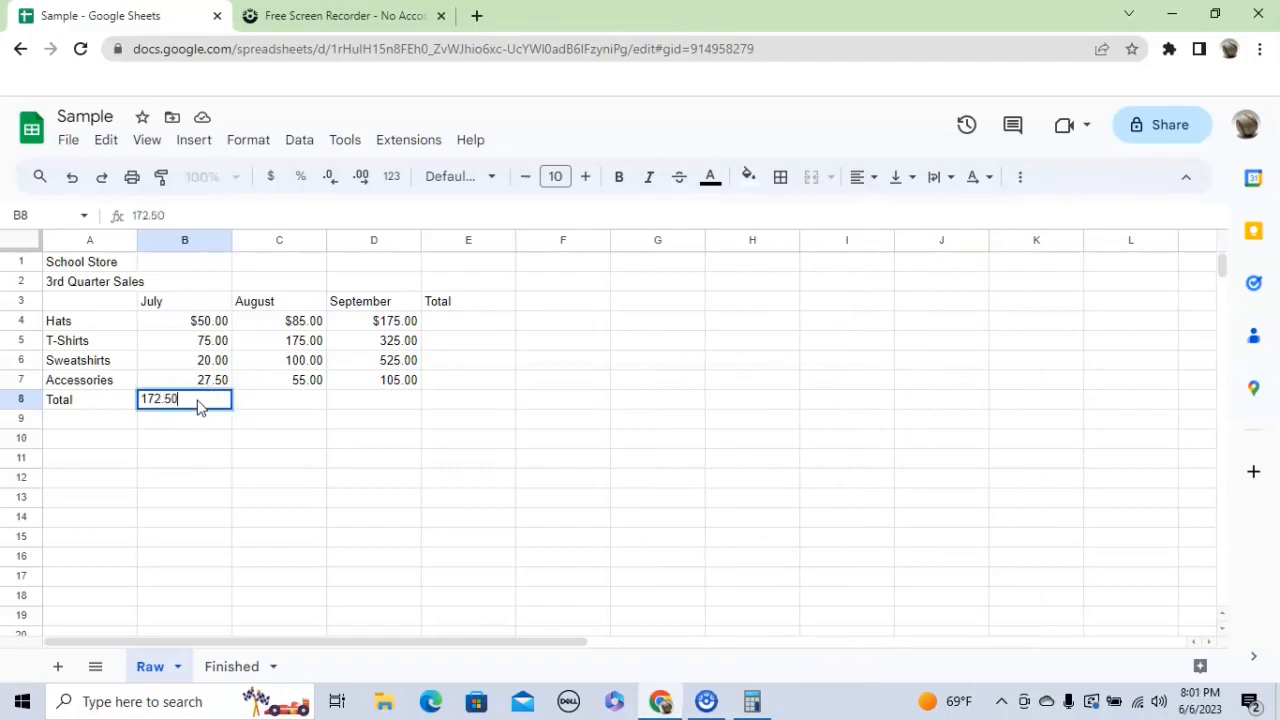
key("Return")
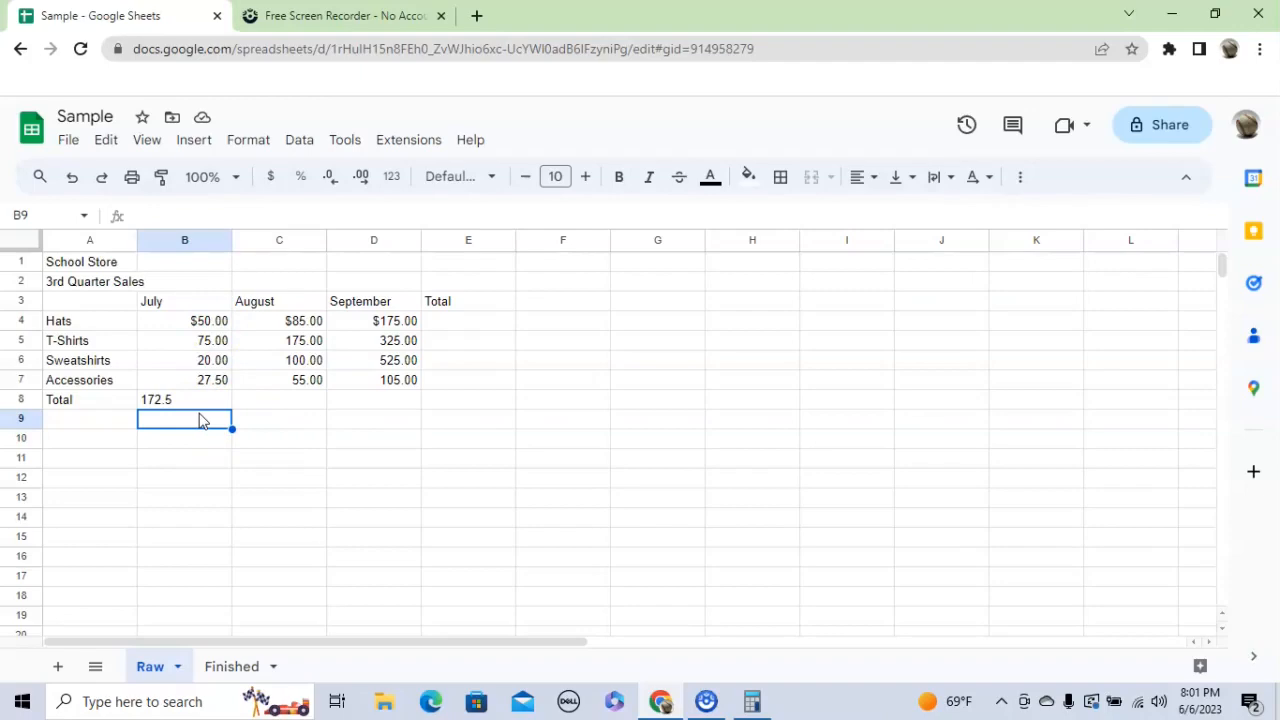
Step: Total the August sales in cell C8 with the formula =85+175+100+55, and check the stored formula
left_click(297, 407)
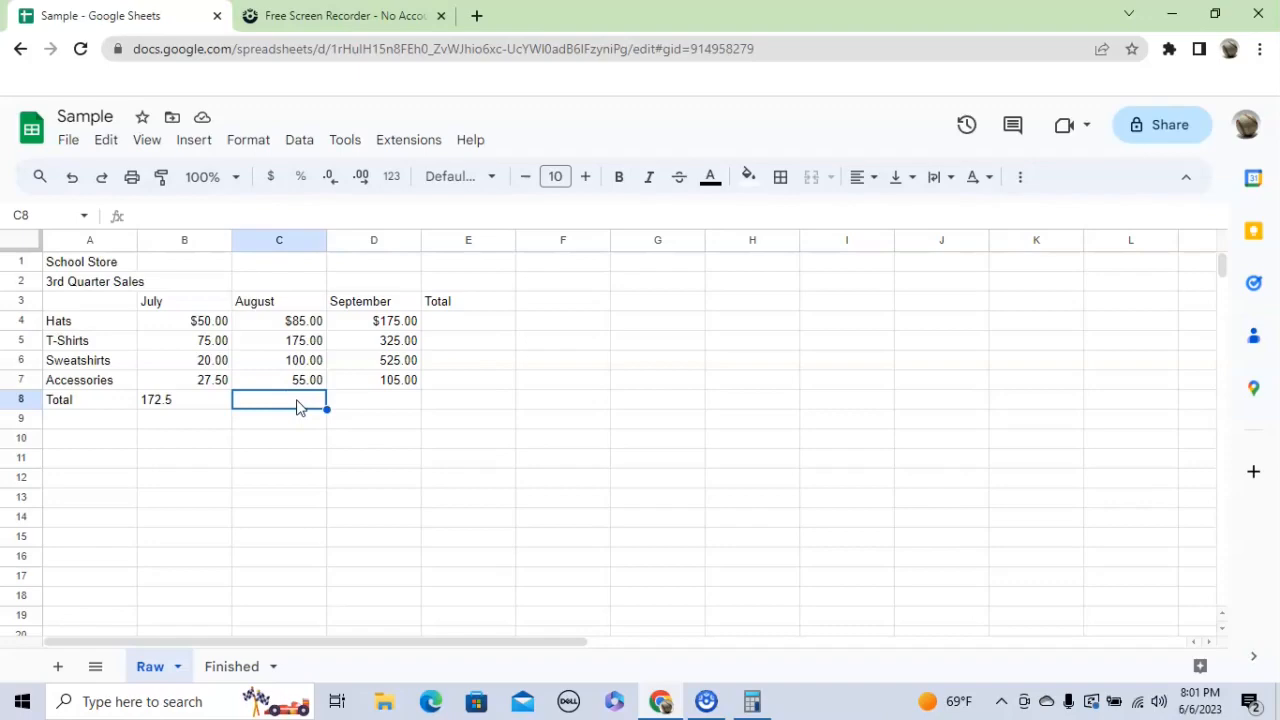
type("=")
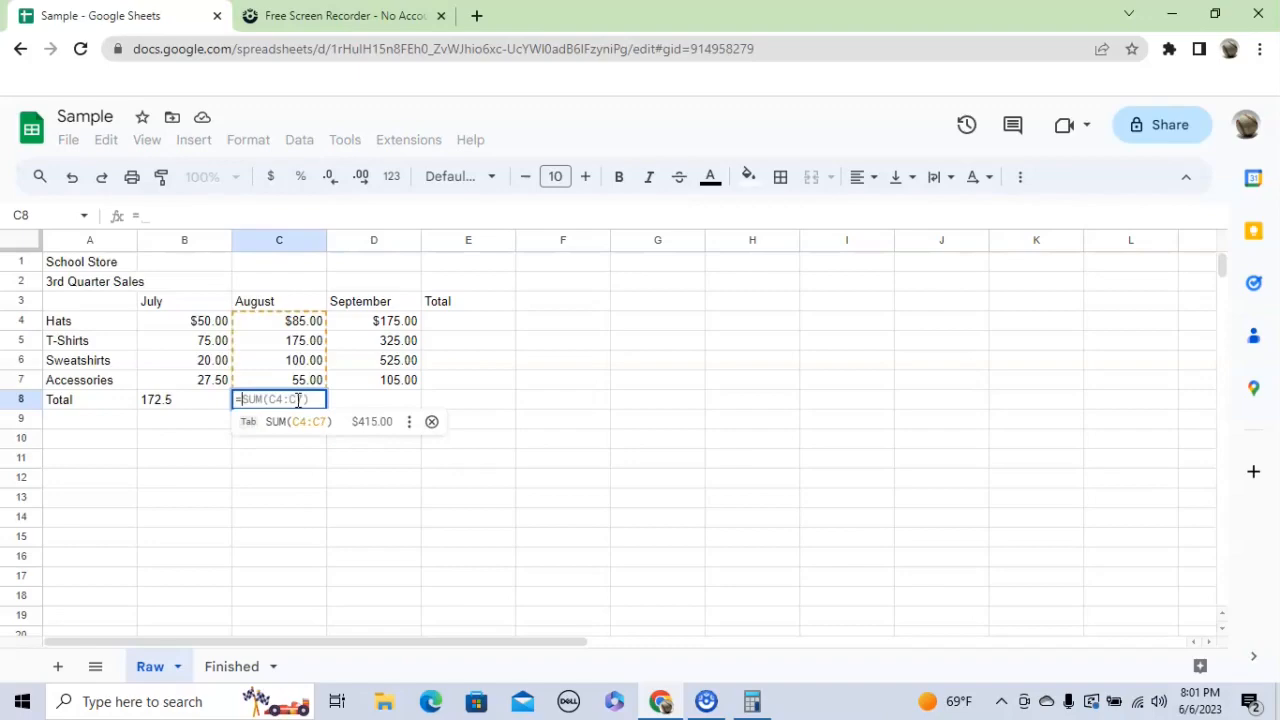
type("85")
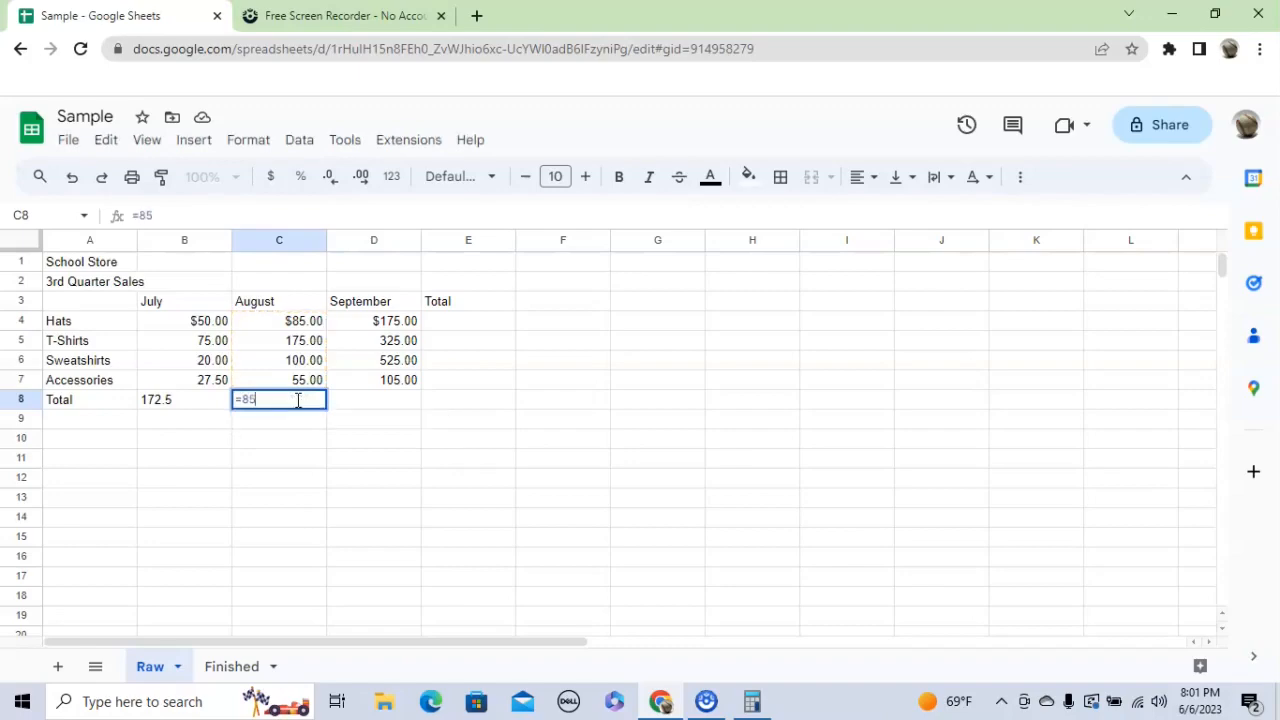
type("+175+100+55")
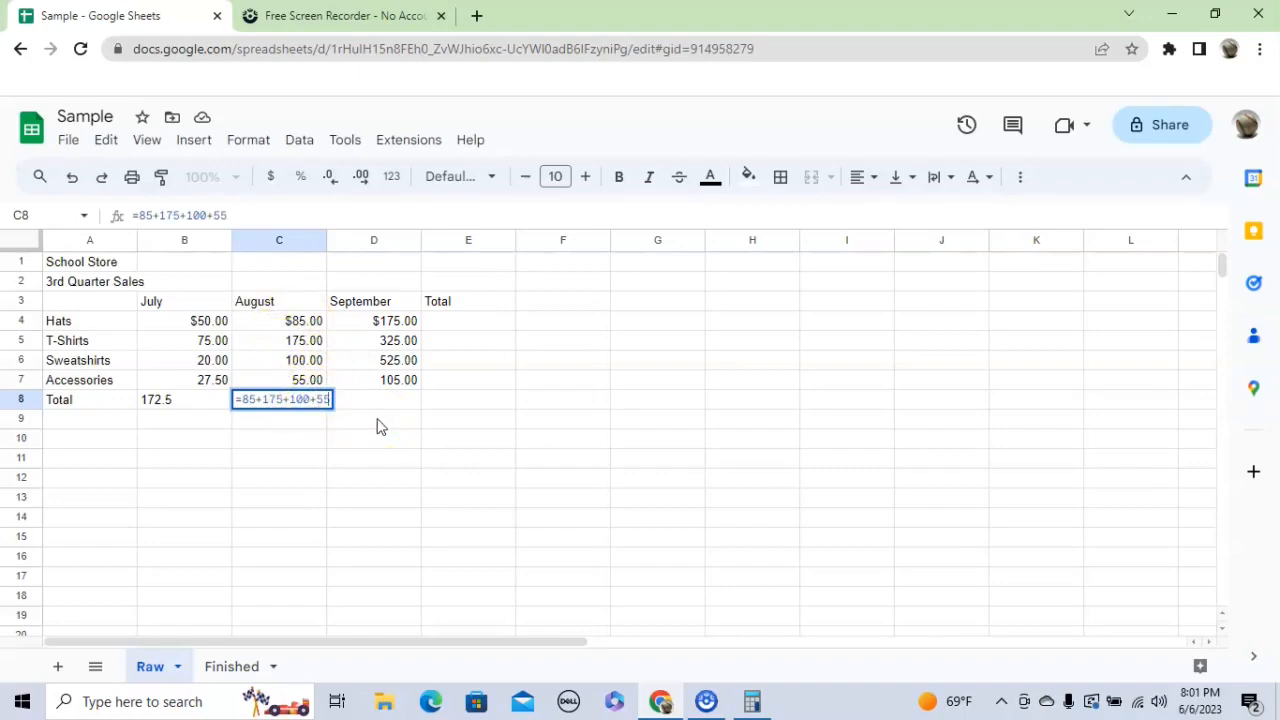
key("Return")
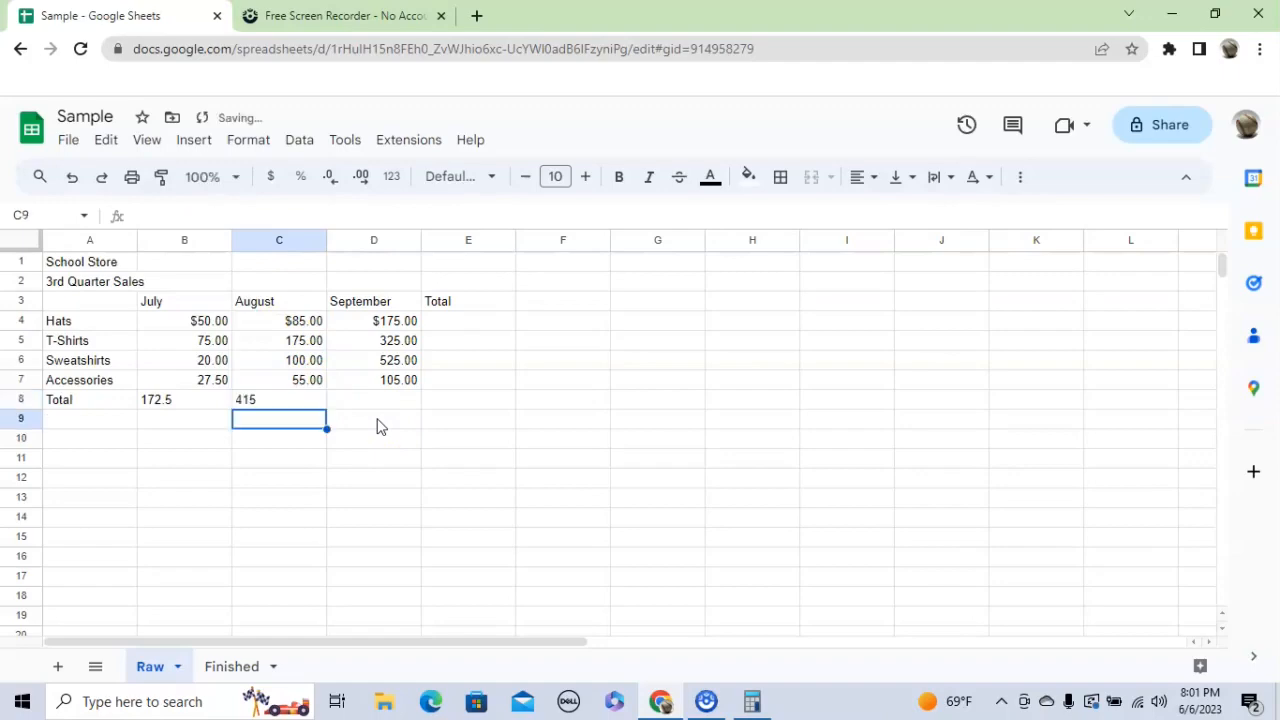
left_click(270, 400)
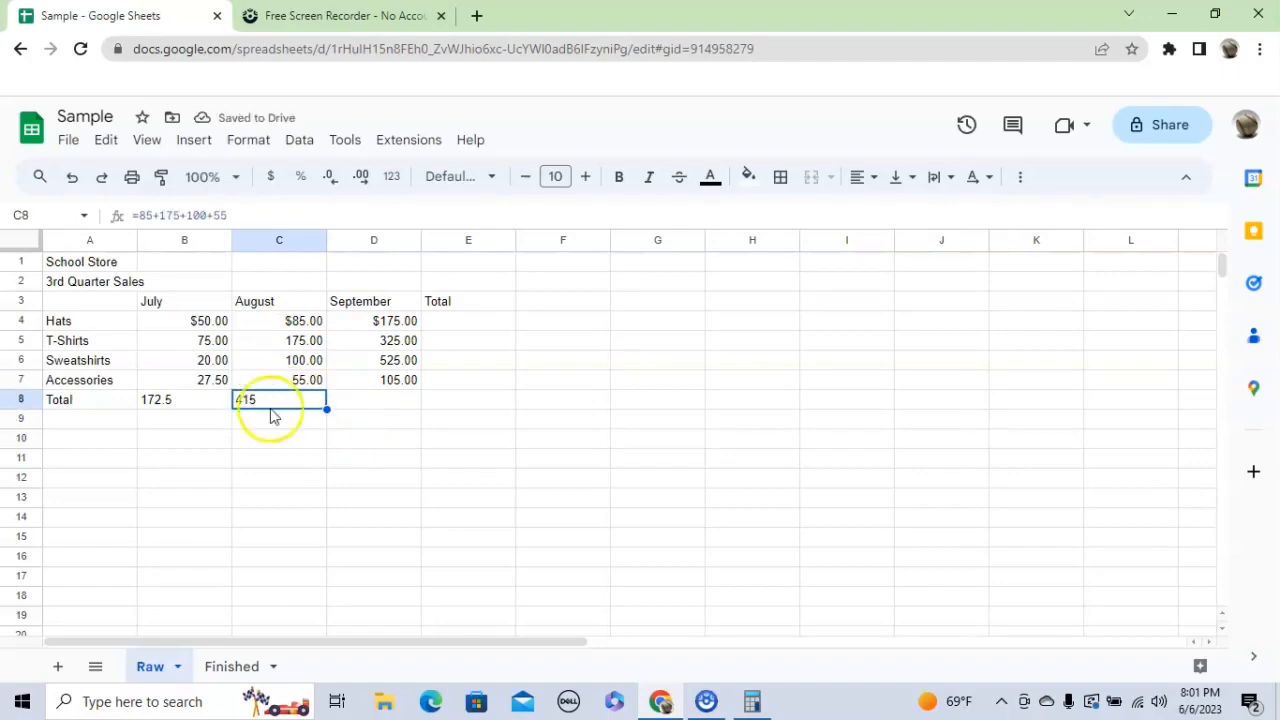
Step: Total the September sales in cell D8 by inserting the SUM function over the range D4:D7
left_click(380, 408)
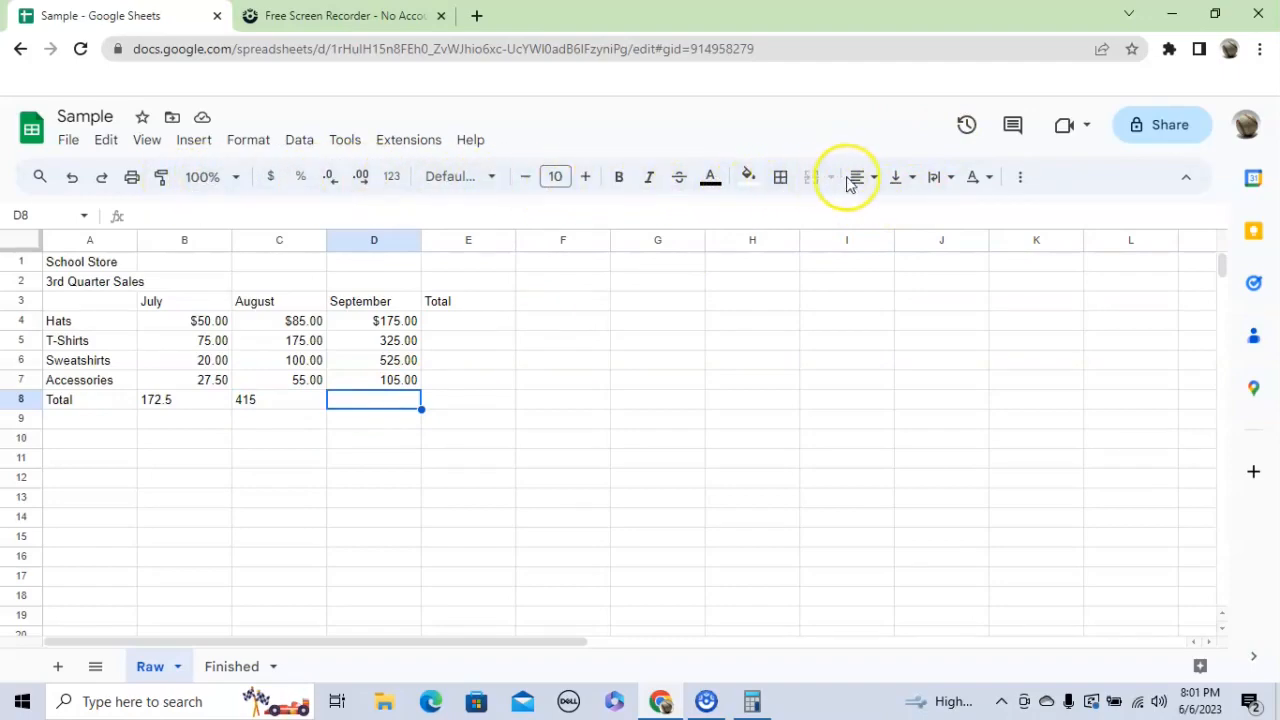
left_click(1021, 180)
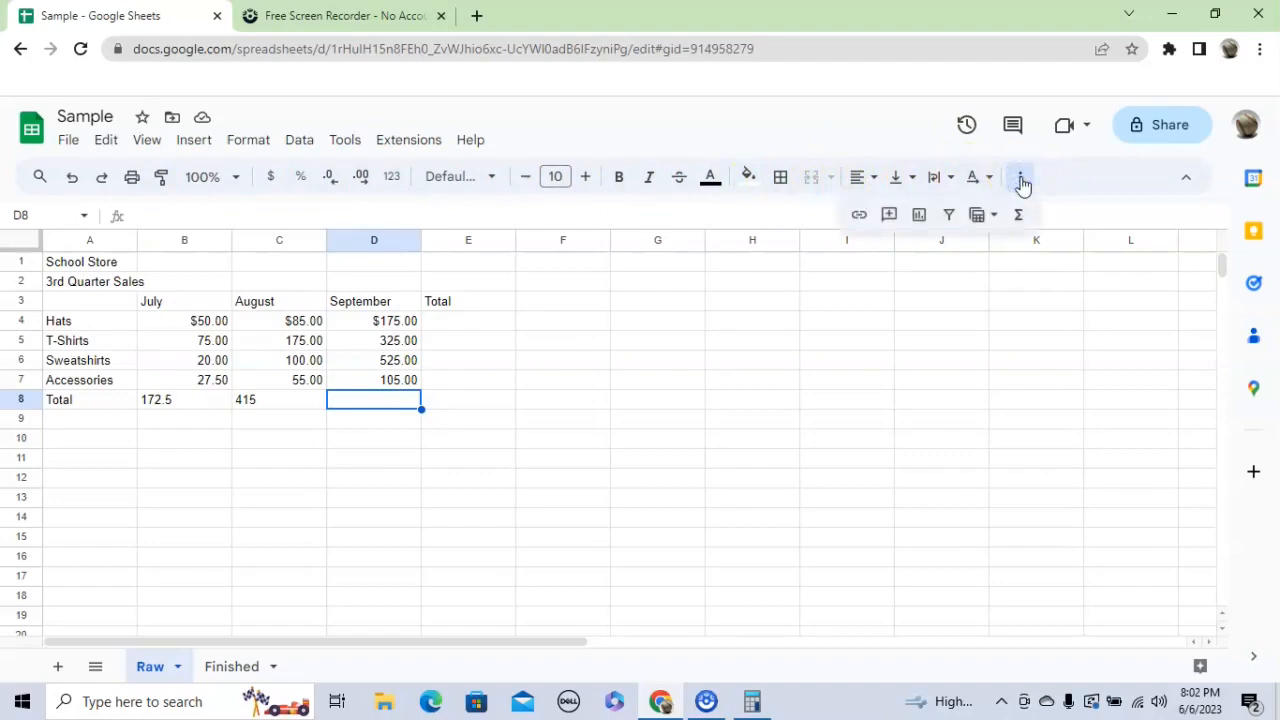
left_click(1018, 215)
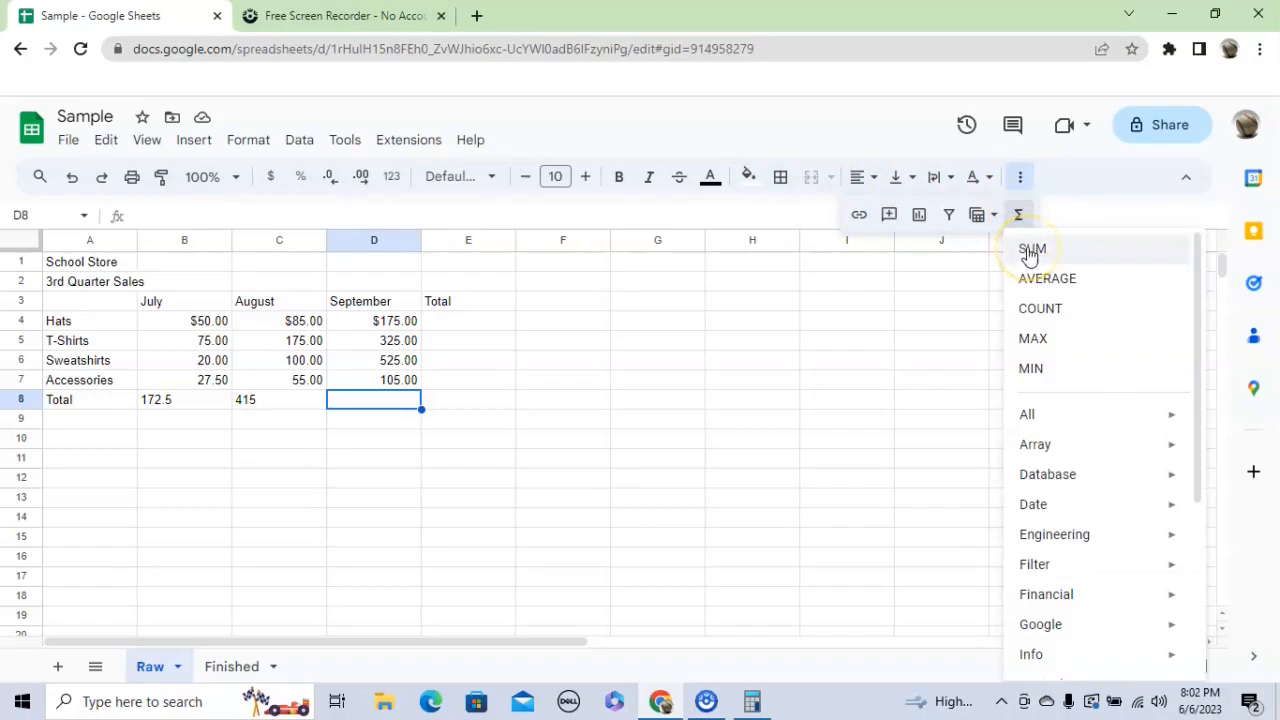
left_click(1031, 253)
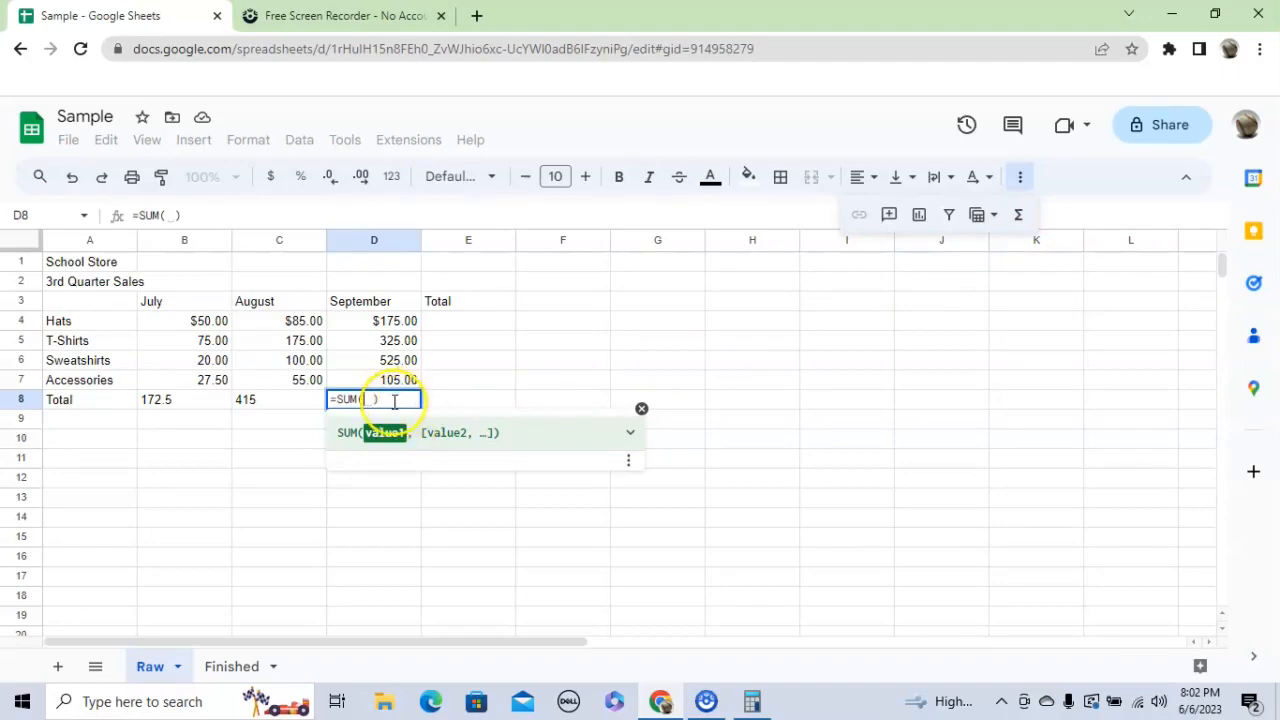
left_click_drag(396, 326, 395, 378)
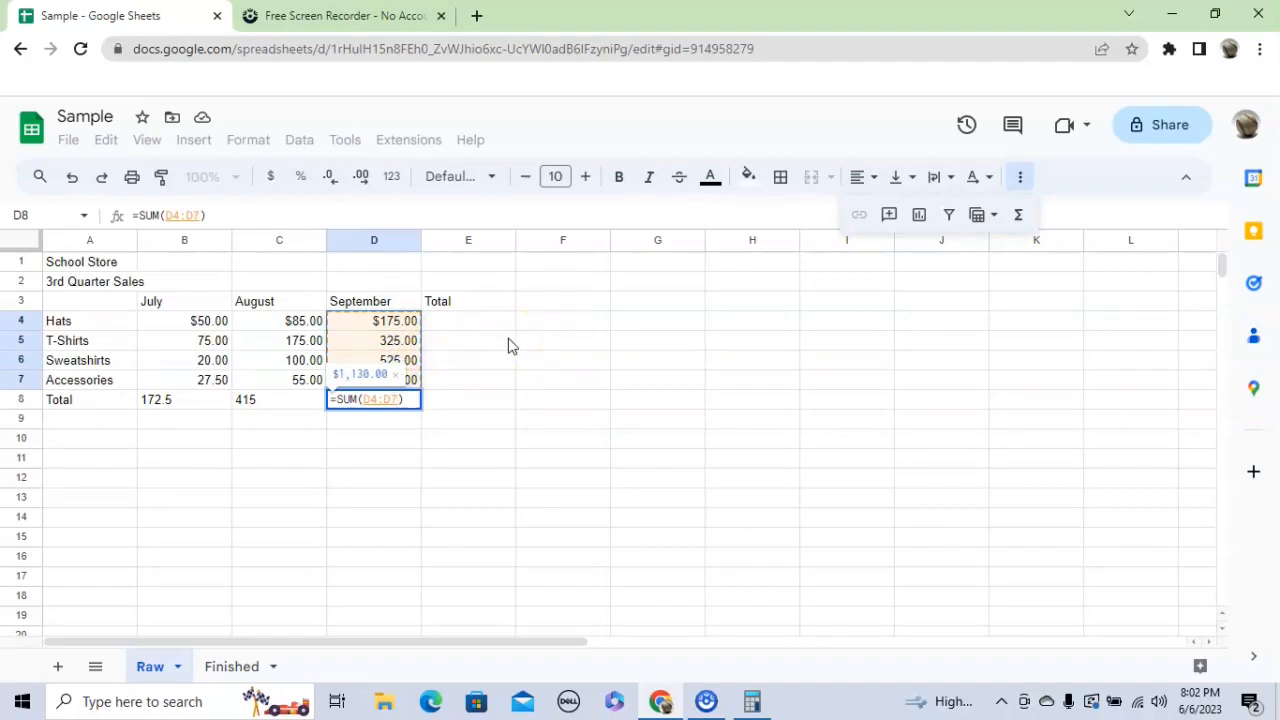
left_click(371, 417)
key("Return")
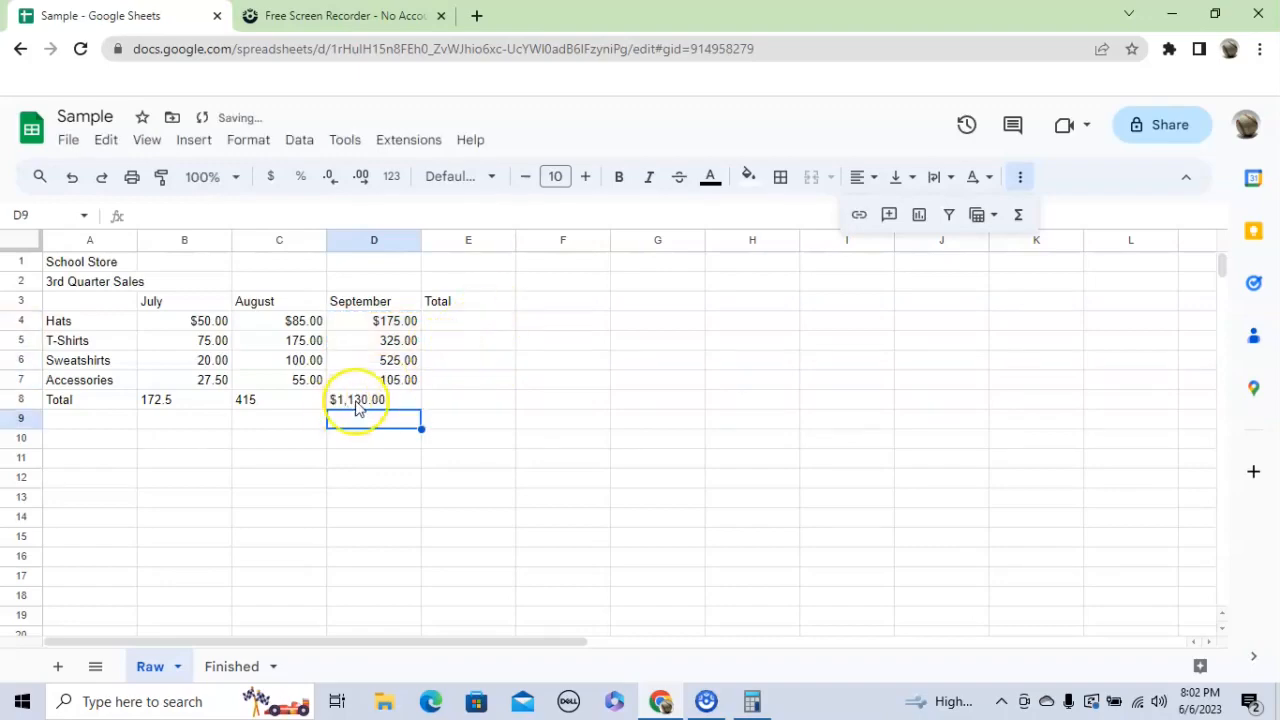
Step: Review each September amount in D4:D7 and the total formula in D8
left_click(389, 321)
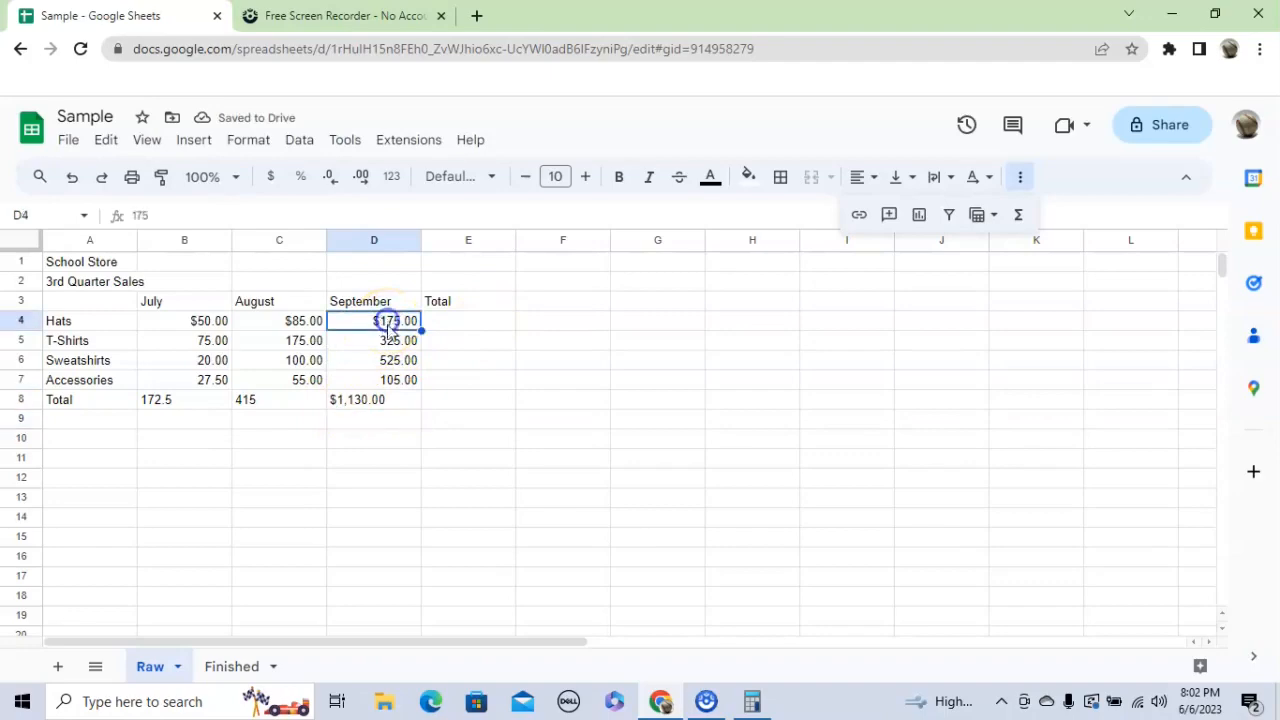
left_click(390, 341)
left_click(395, 360)
left_click(395, 380)
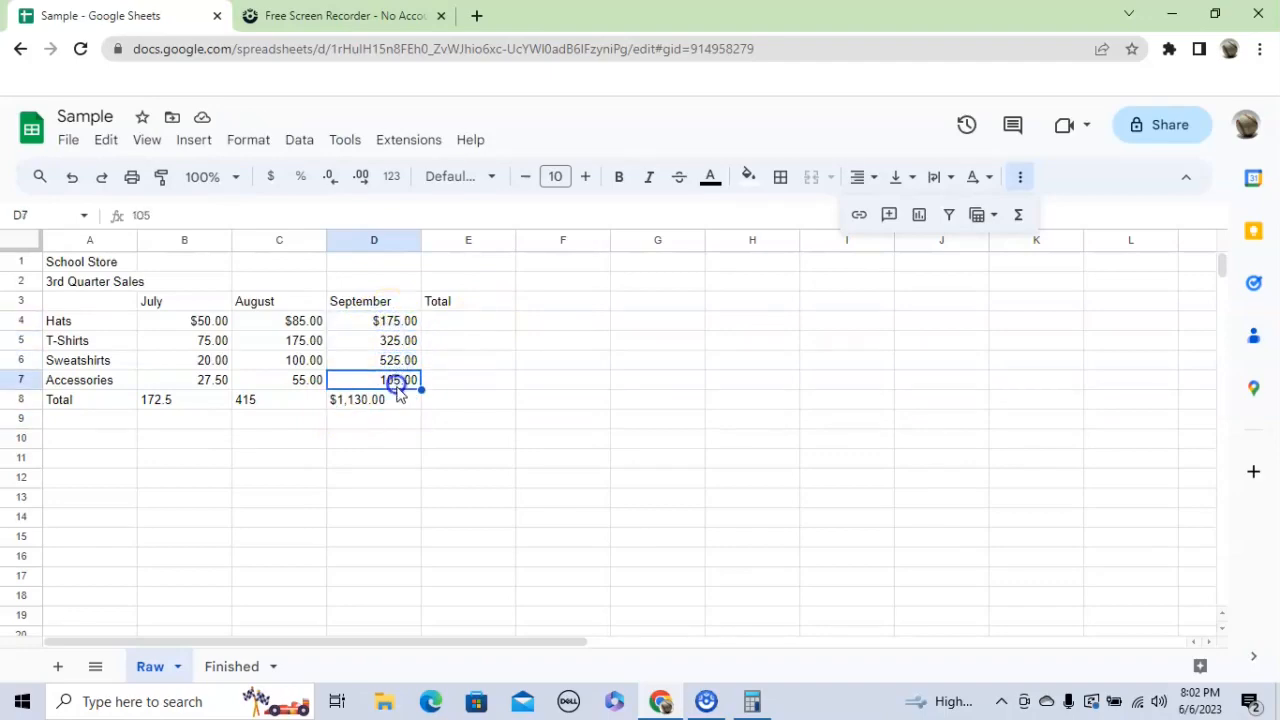
left_click(398, 400)
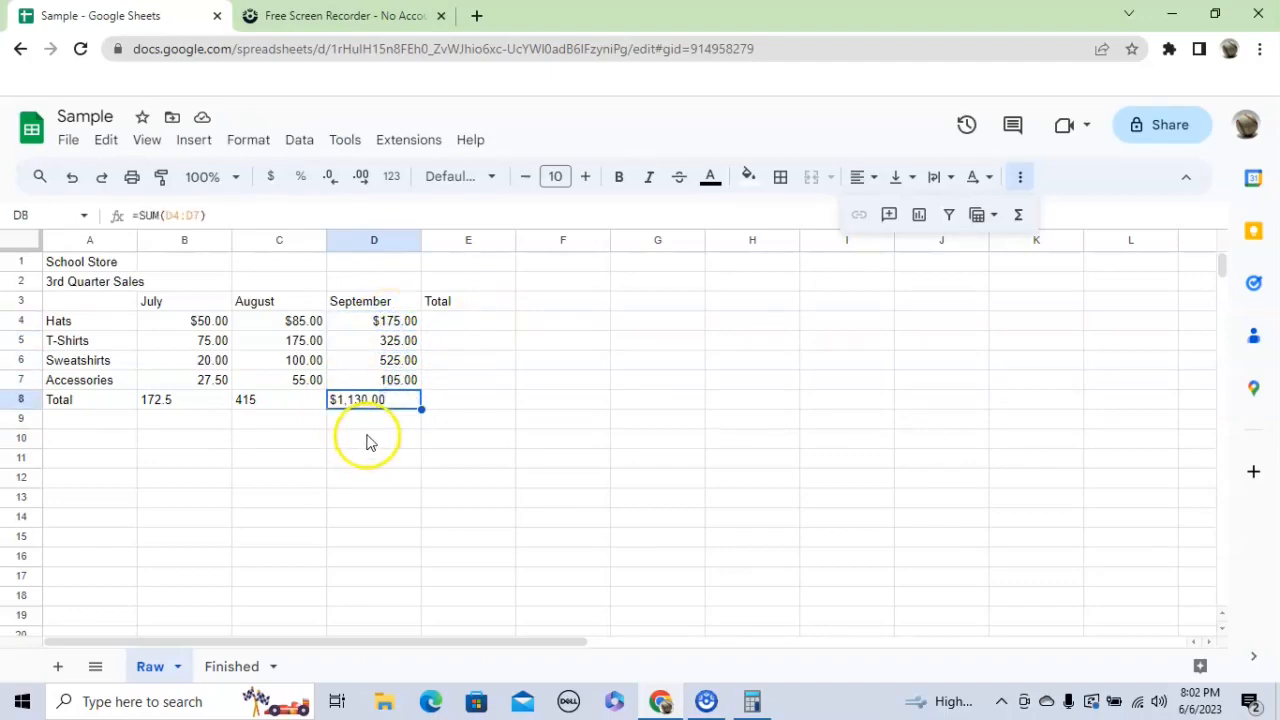
Step: Total the Hats row in E4 with SUM over B4:D4, and accept the suggested autofill for E5:E8
left_click(468, 321)
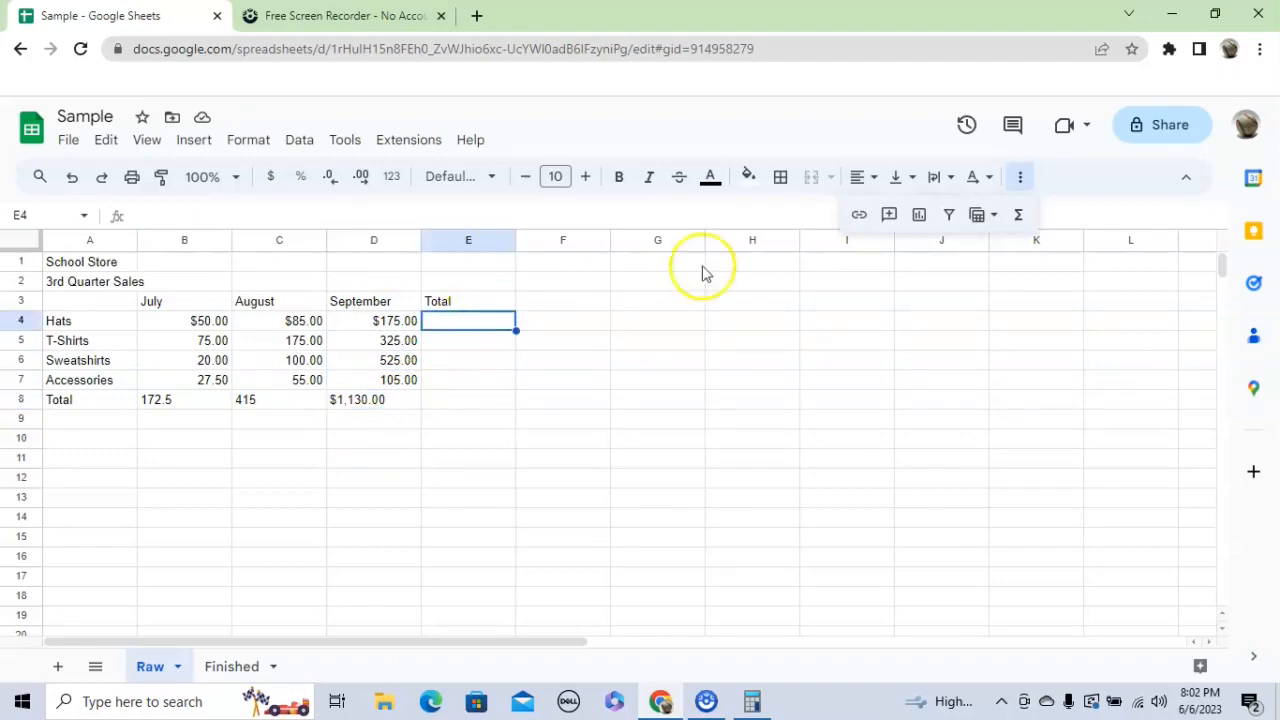
left_click(1015, 218)
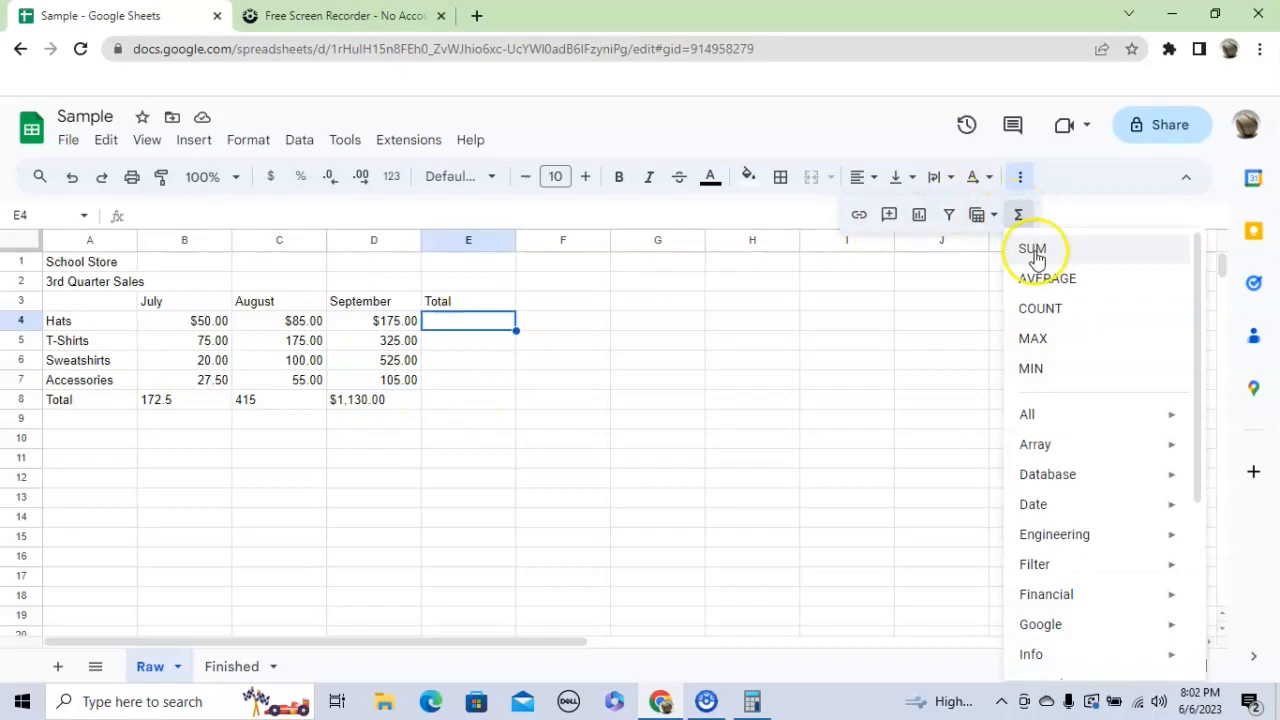
left_click(1034, 248)
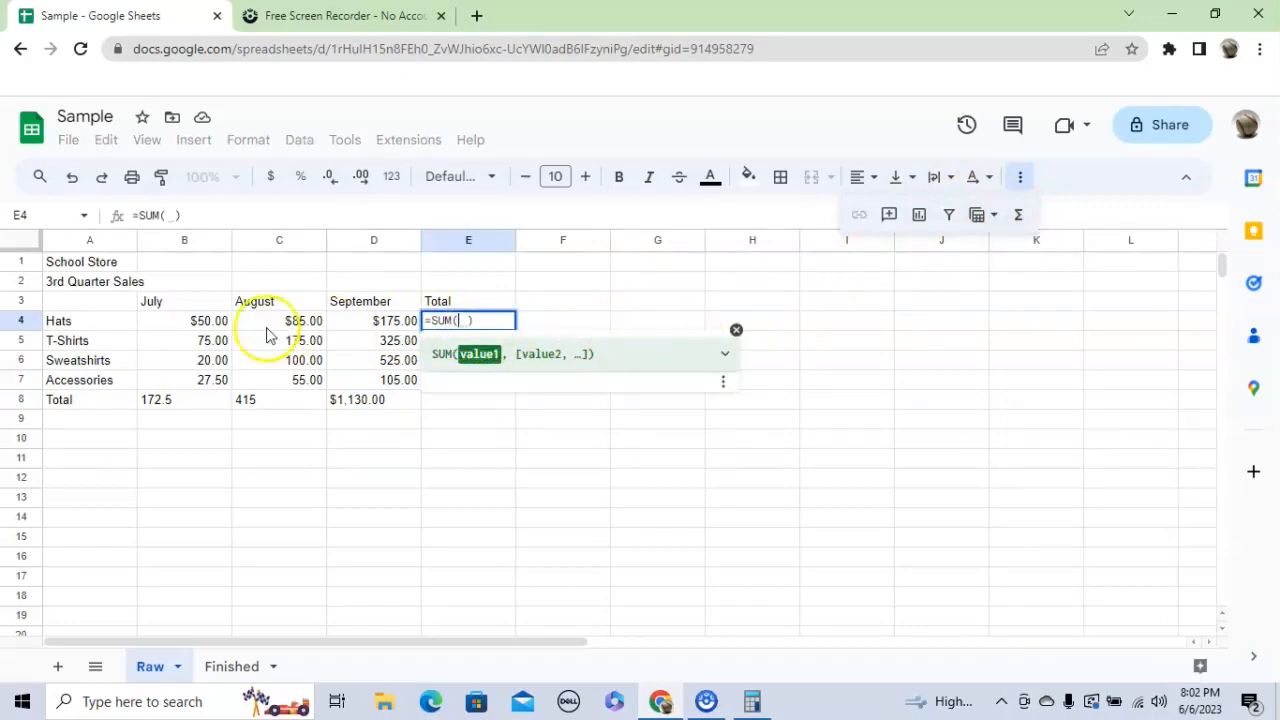
left_click_drag(195, 324, 381, 320)
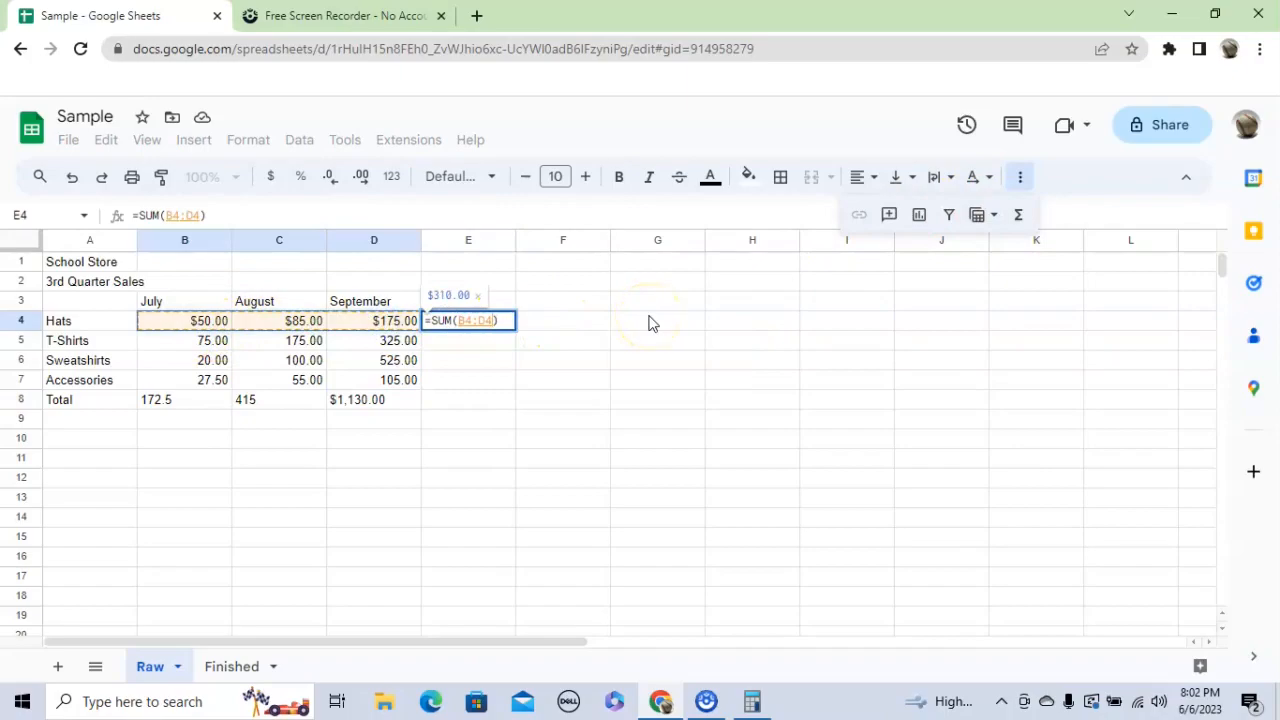
key("Return")
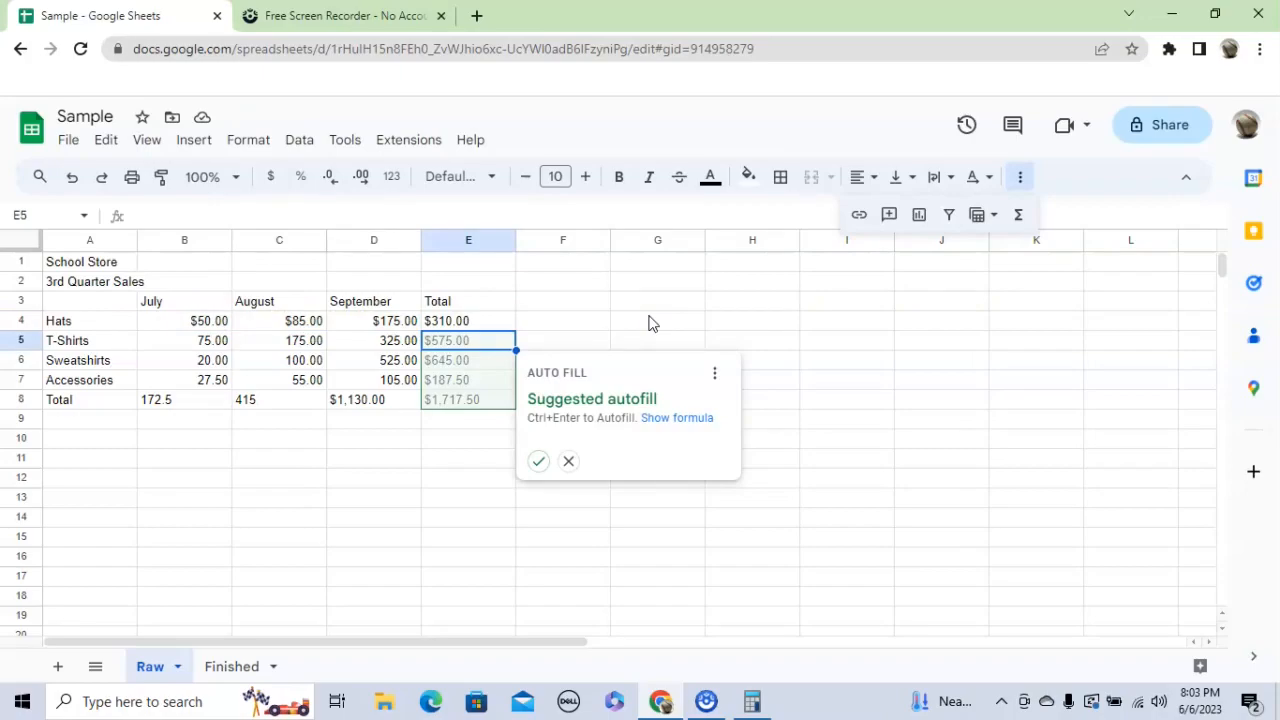
left_click(538, 462)
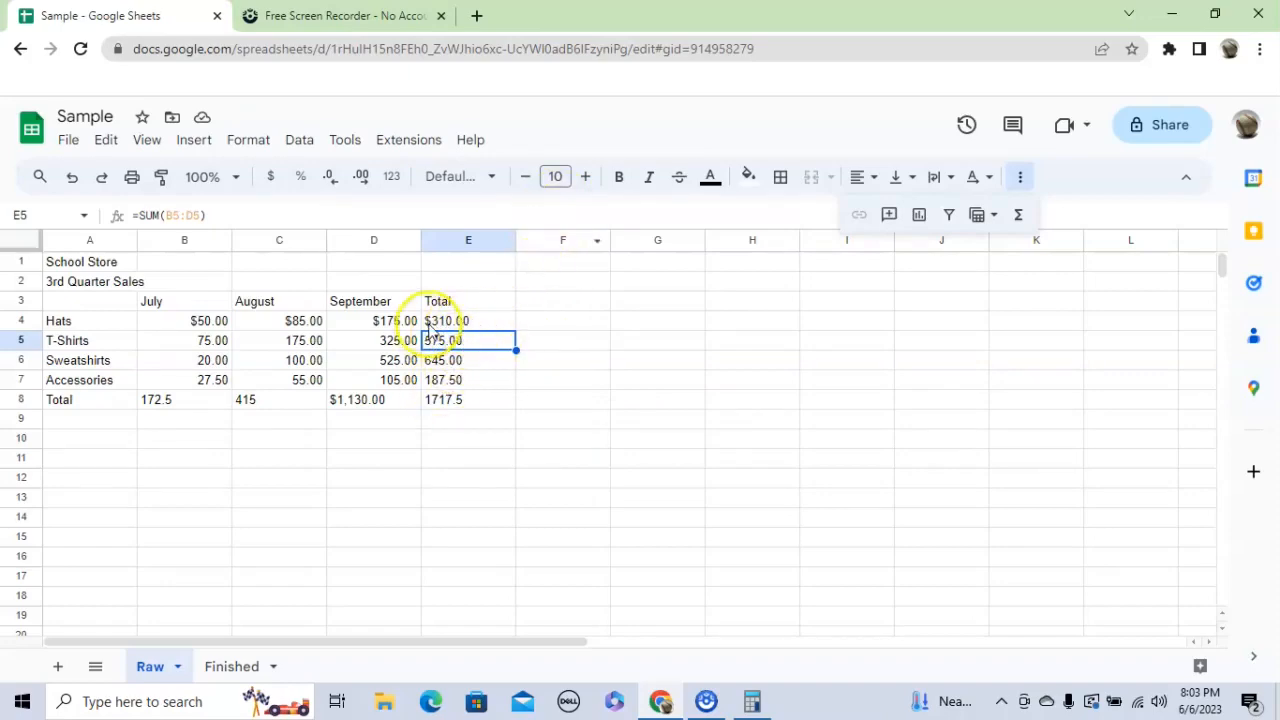
Step: Set the July Hats amount in B4 to 60 and check the July total in B8
left_click(182, 405)
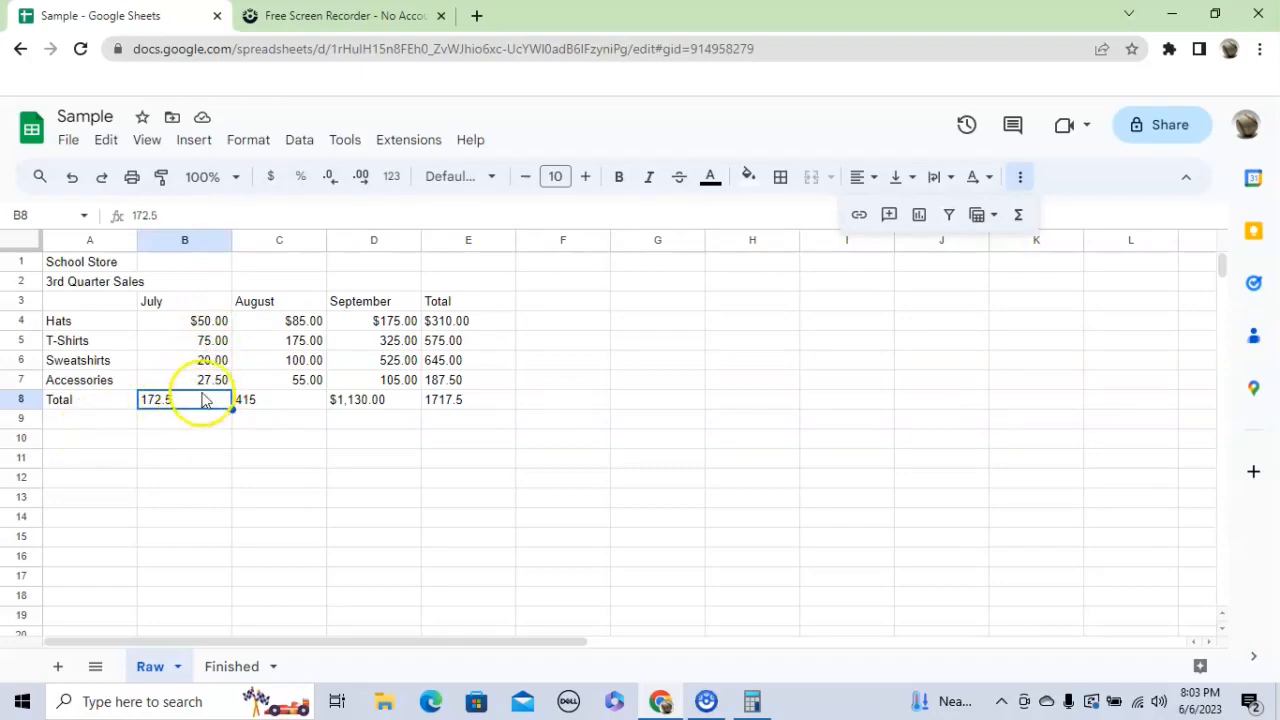
left_click(209, 320)
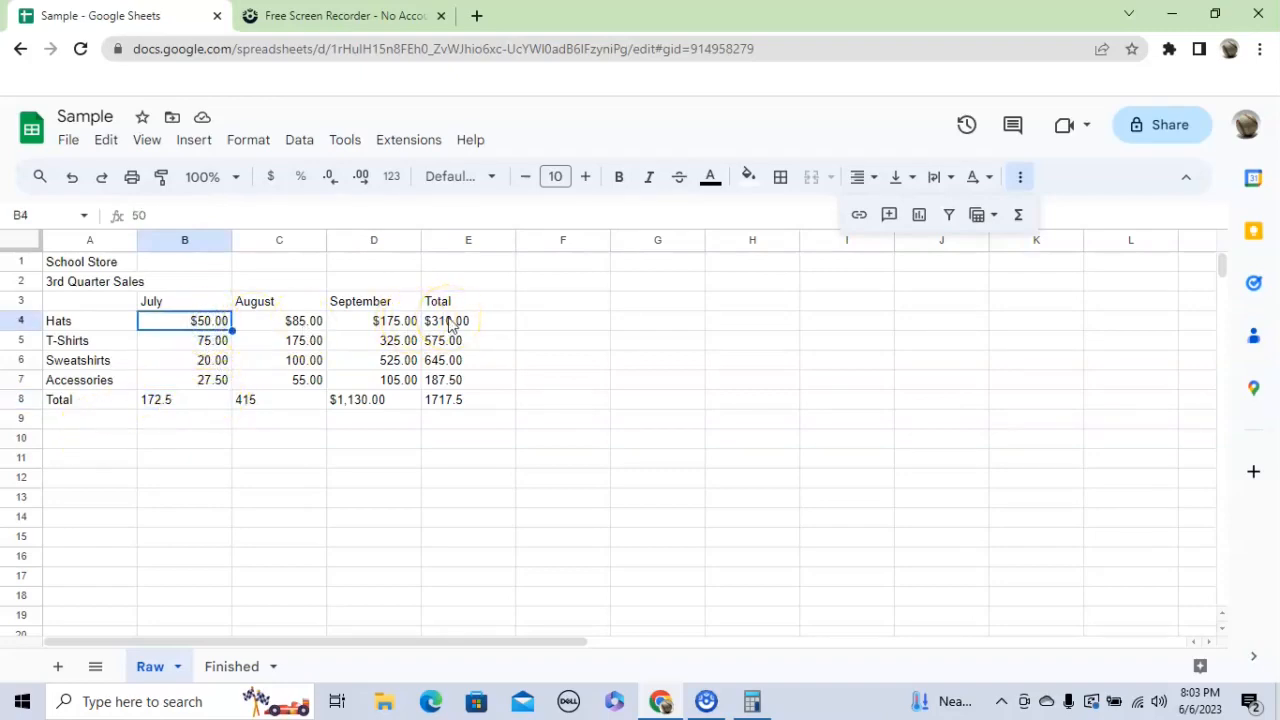
type("60")
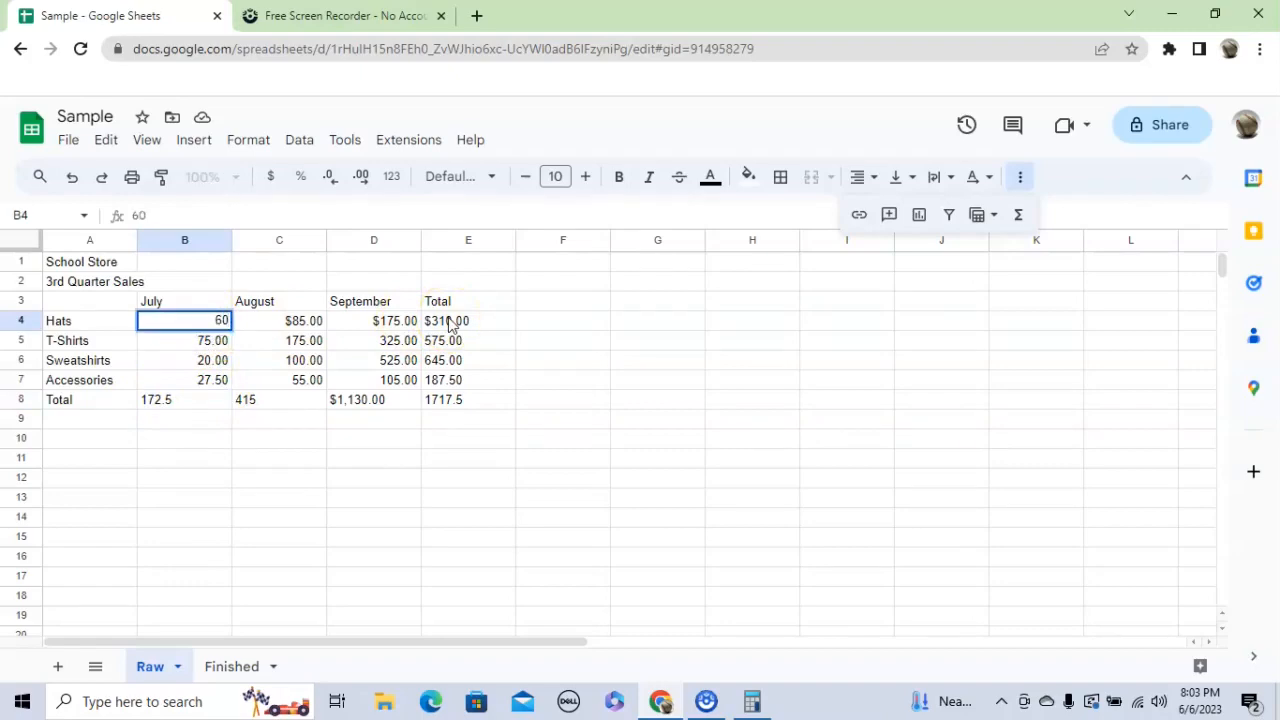
key("Return")
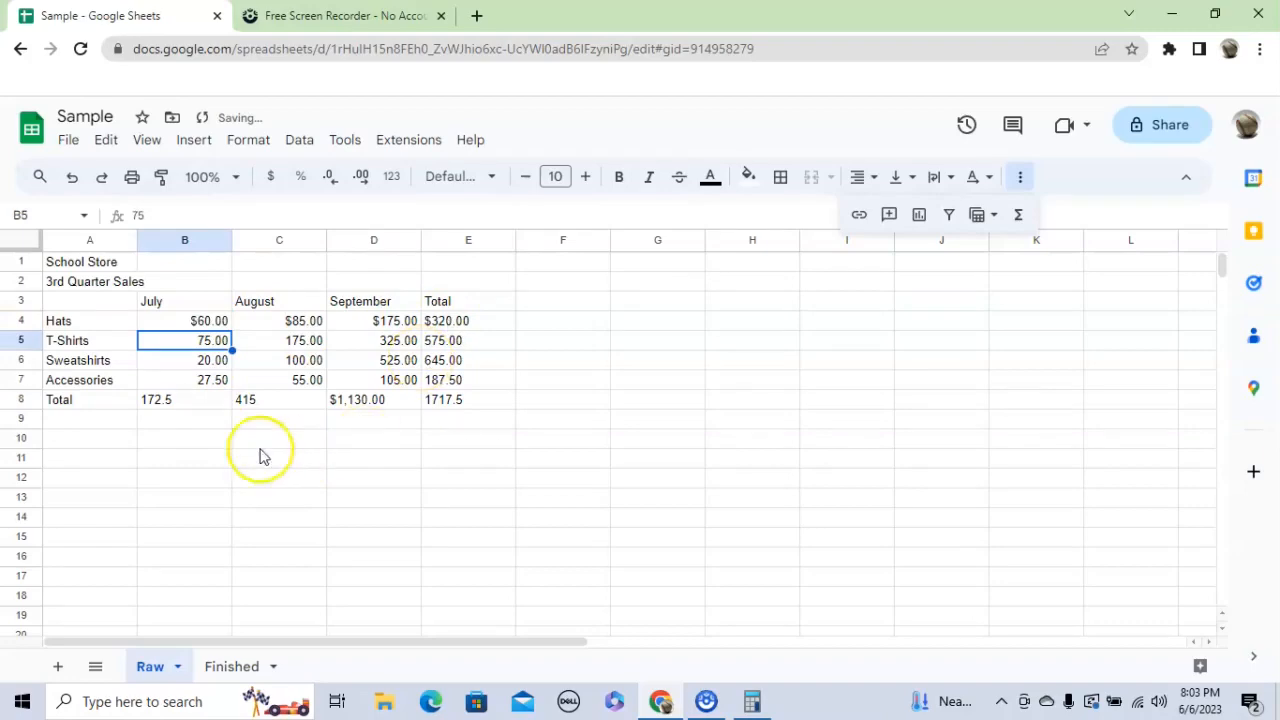
left_click(177, 403)
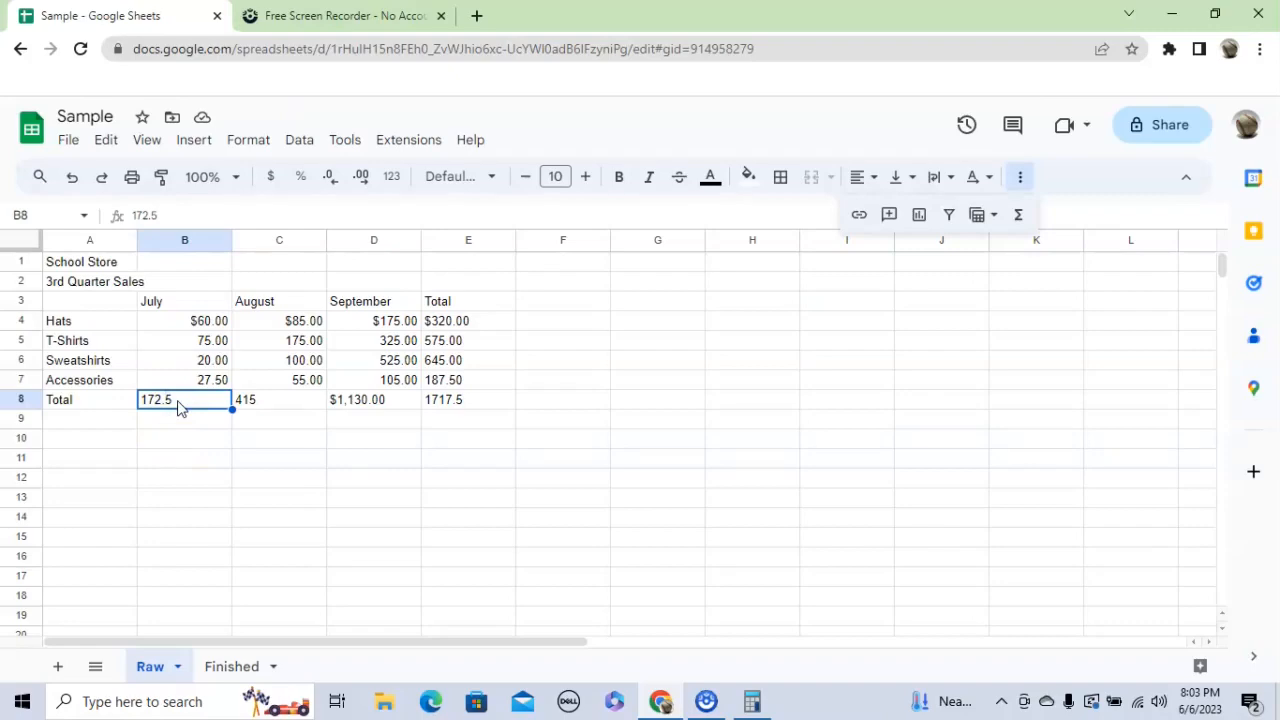
Step: Set the July total in B8 to 182.50 as a plain number
type("18")
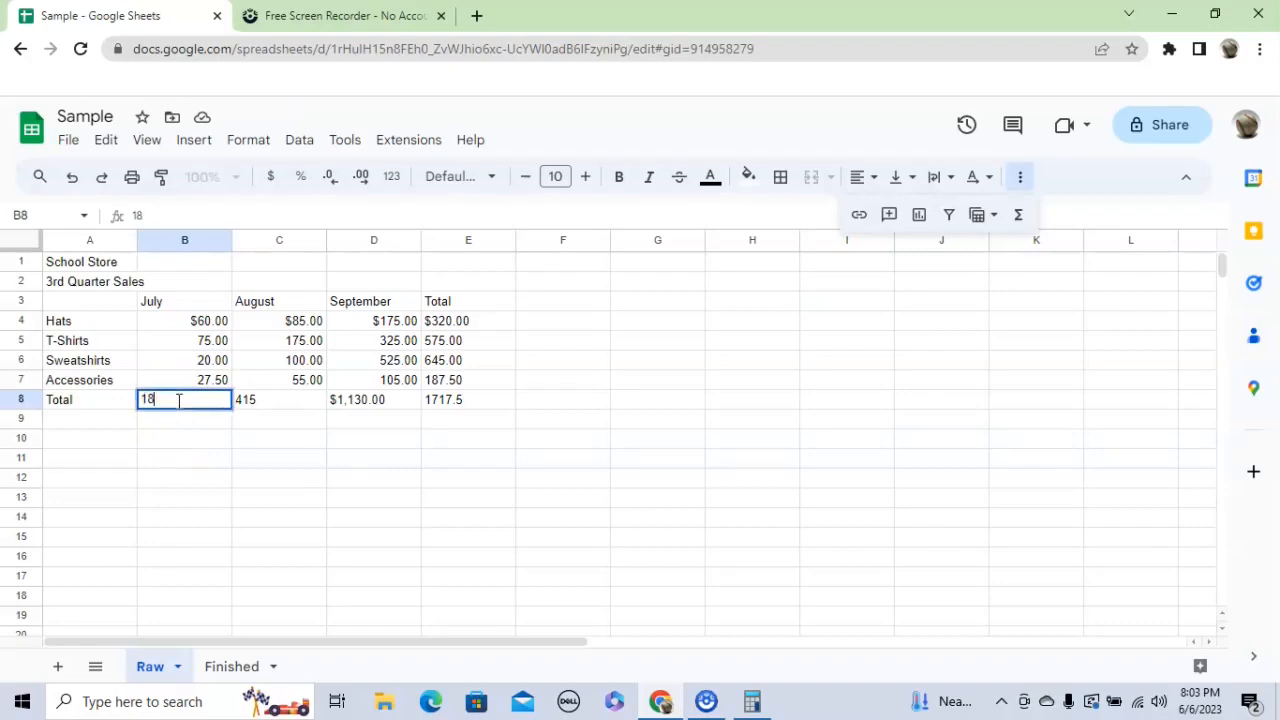
type("2.50")
key("Return")
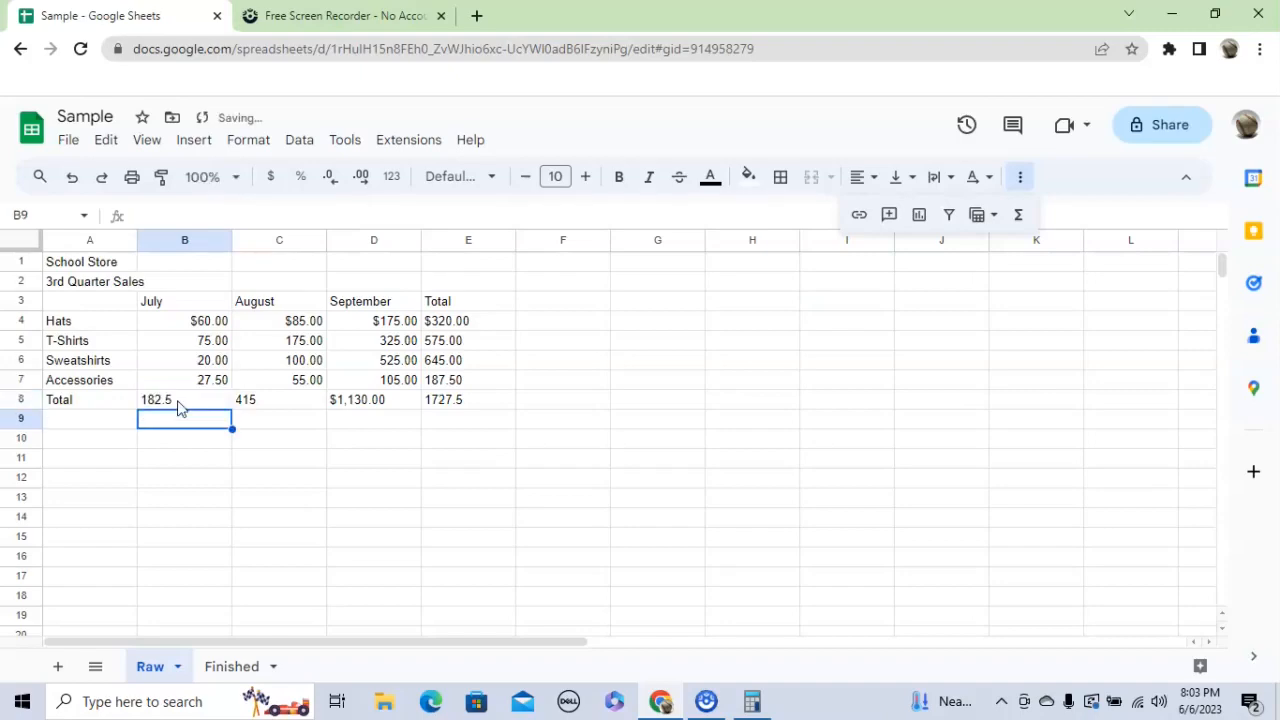
Step: Compare the typed July total in B8 with the number formula behind the August total in C8
left_click(180, 401)
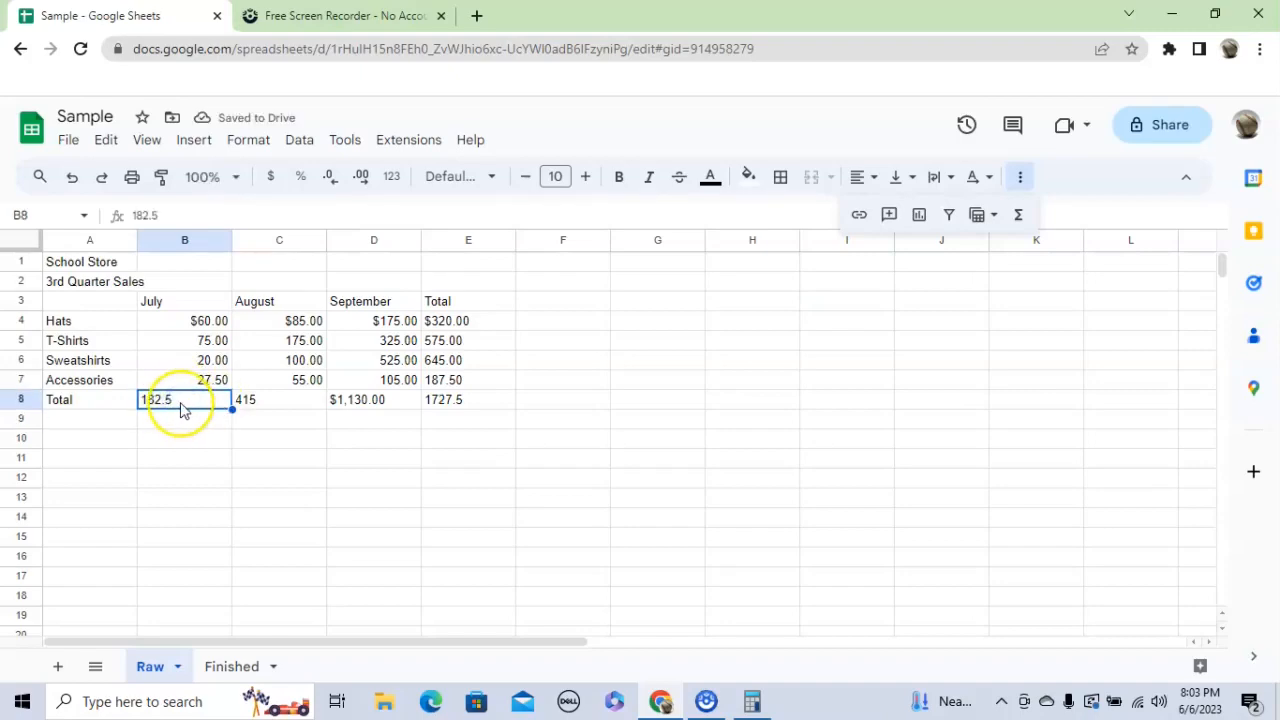
left_click(293, 404)
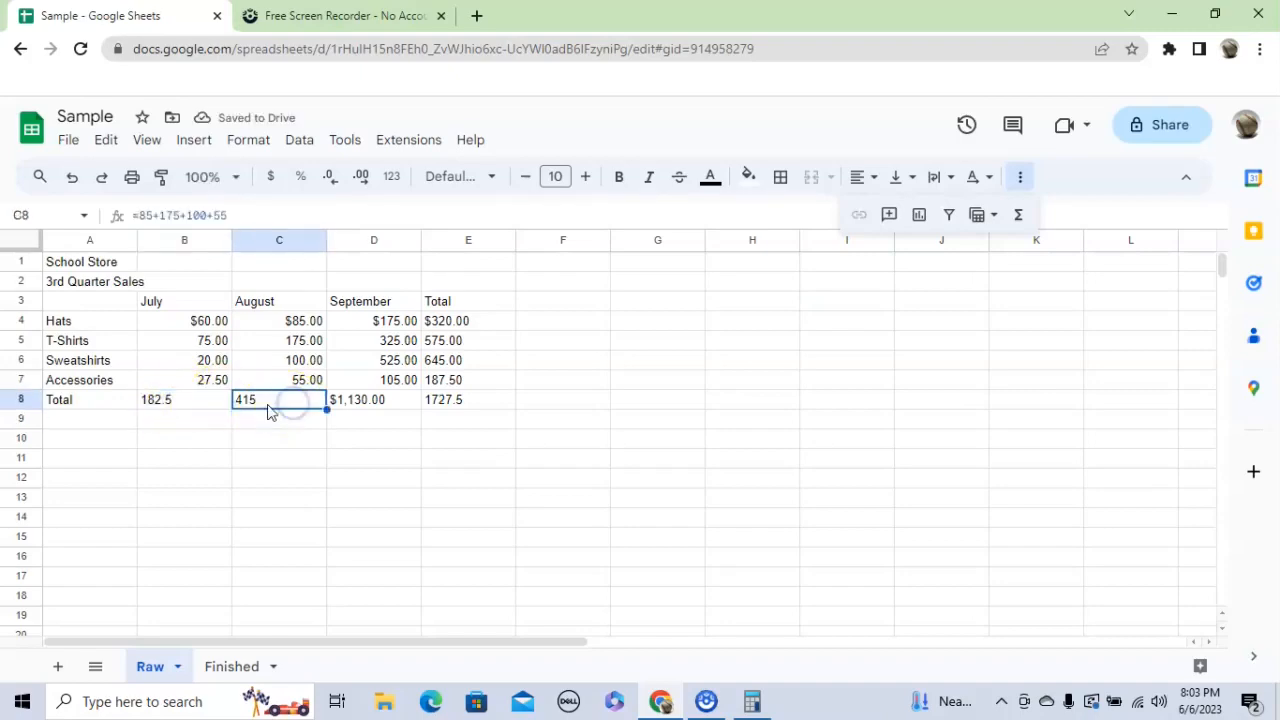
double_click(284, 400)
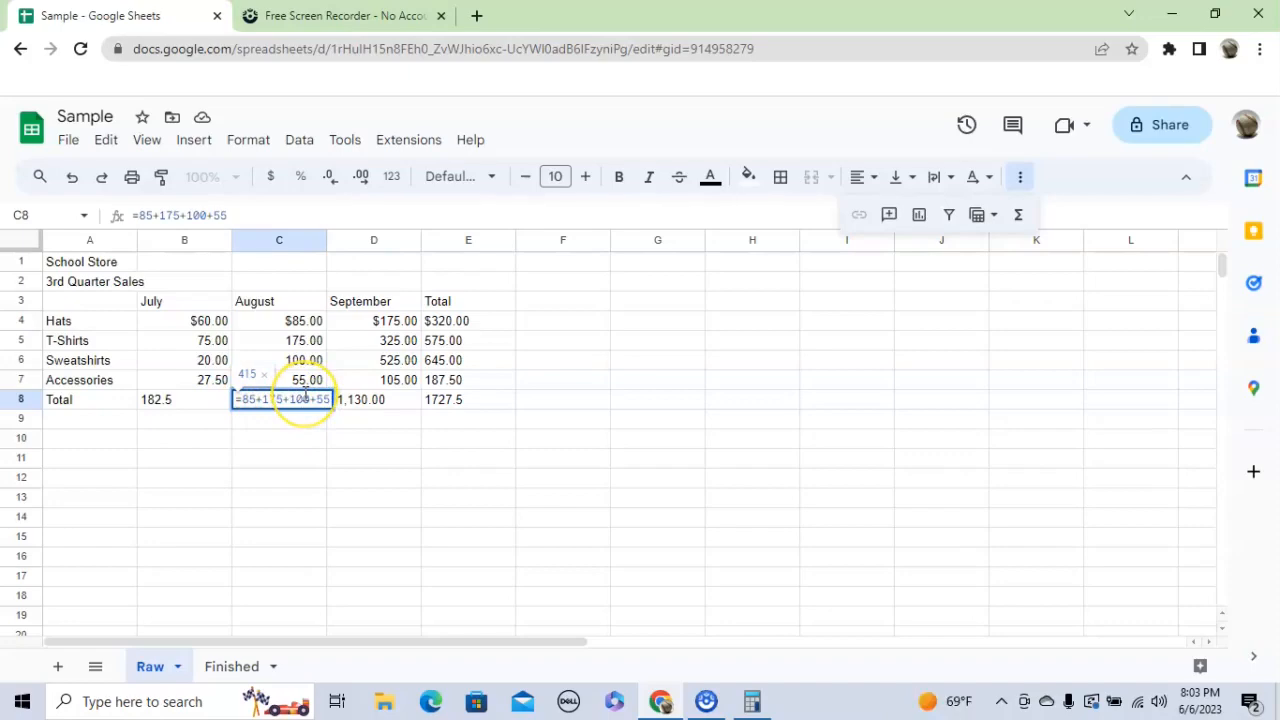
key("Return")
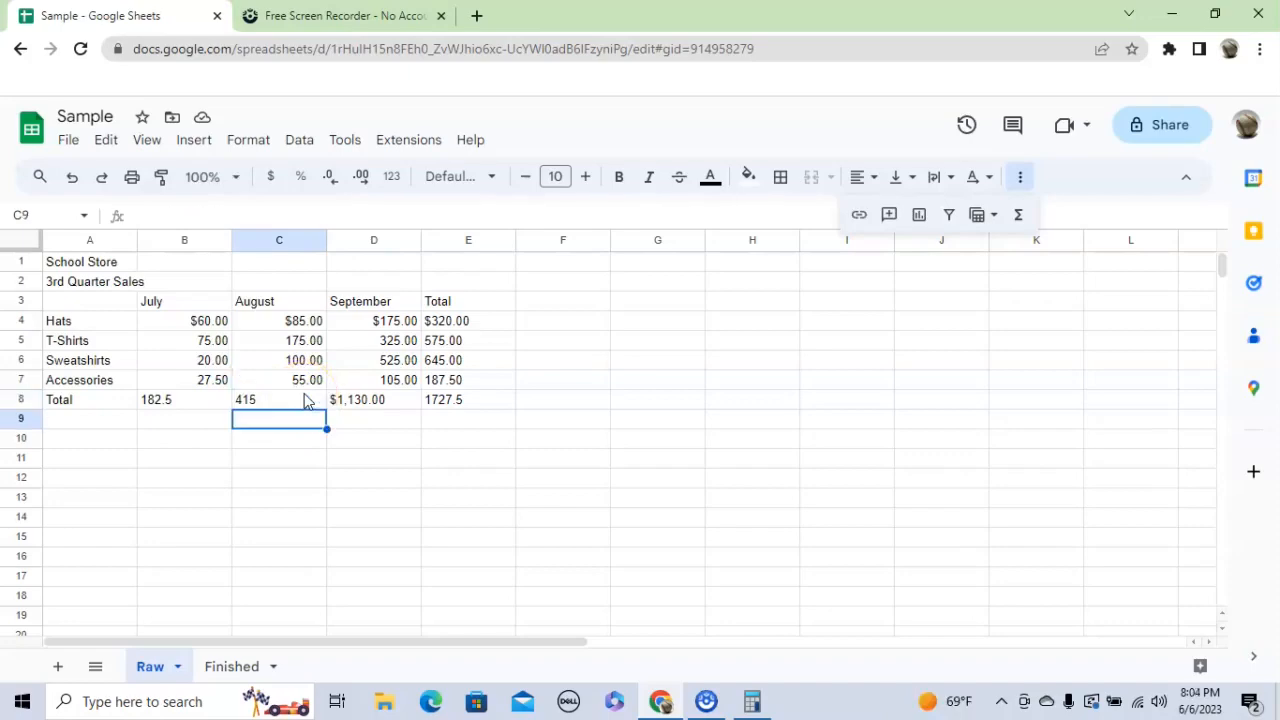
Step: Set the August Hats amount in C4 to 75 and begin a new formula in the August total cell C8
left_click(297, 321)
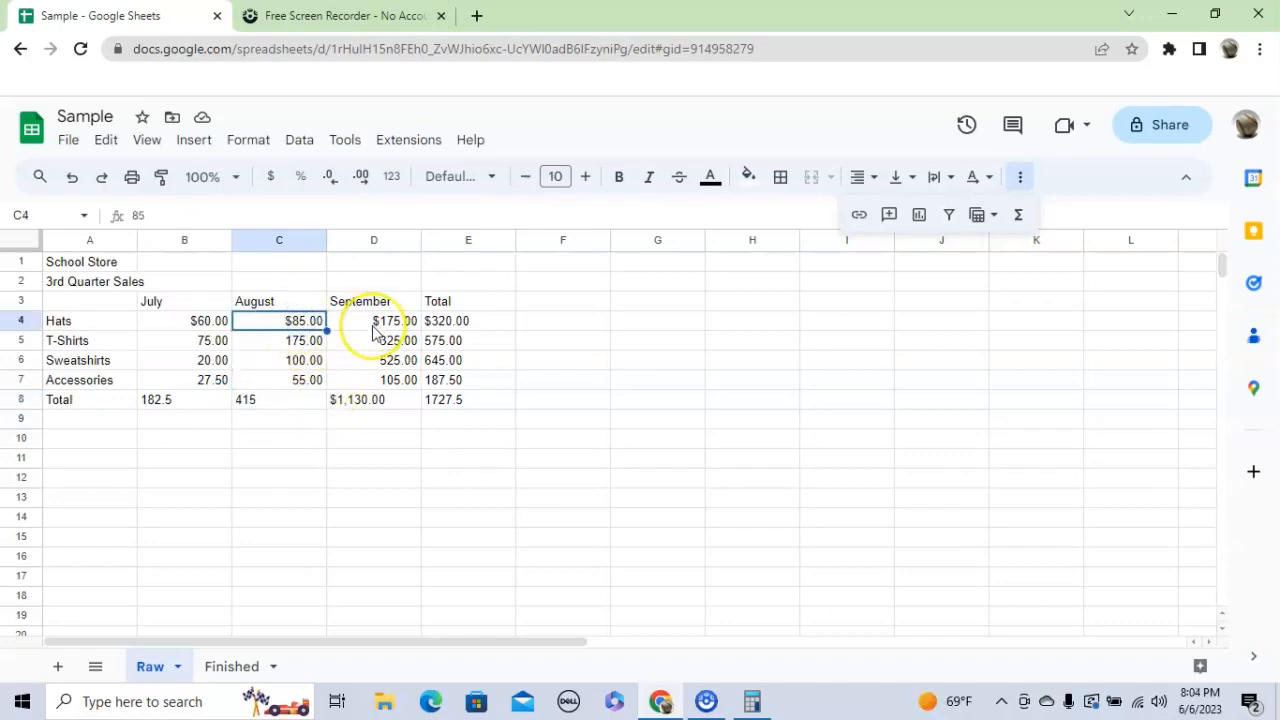
type("75")
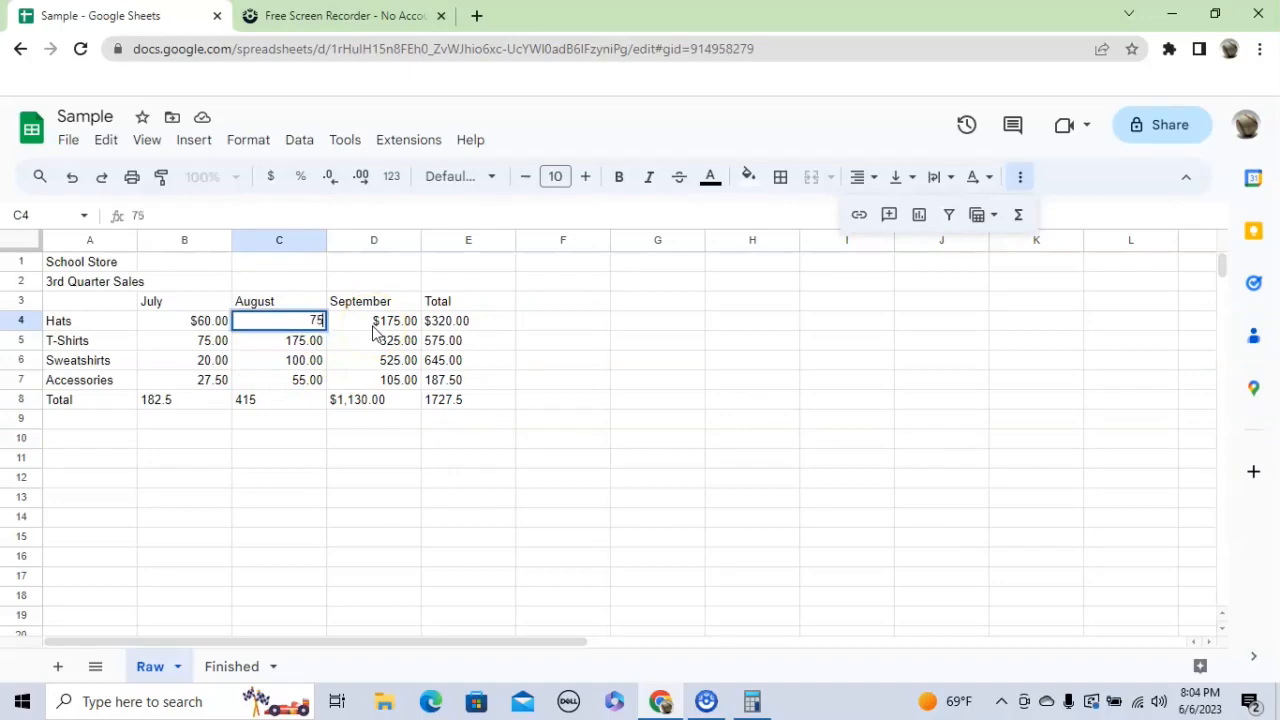
key("Return")
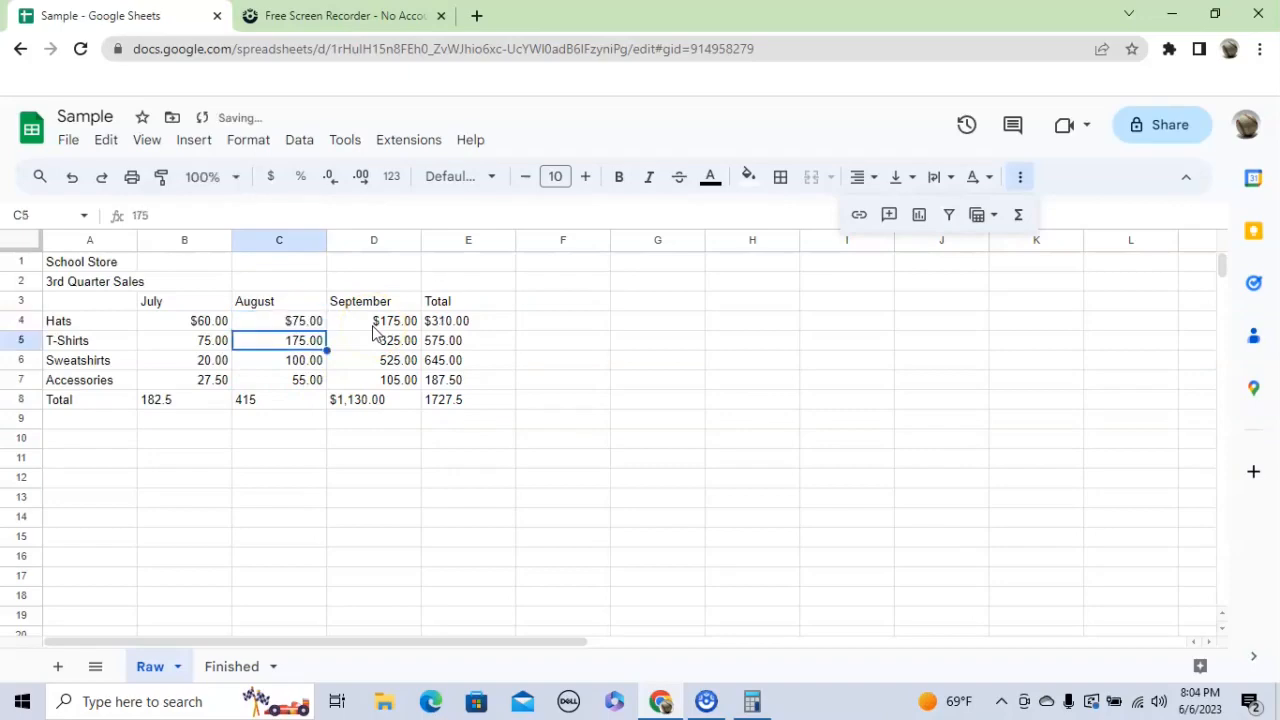
left_click(253, 410)
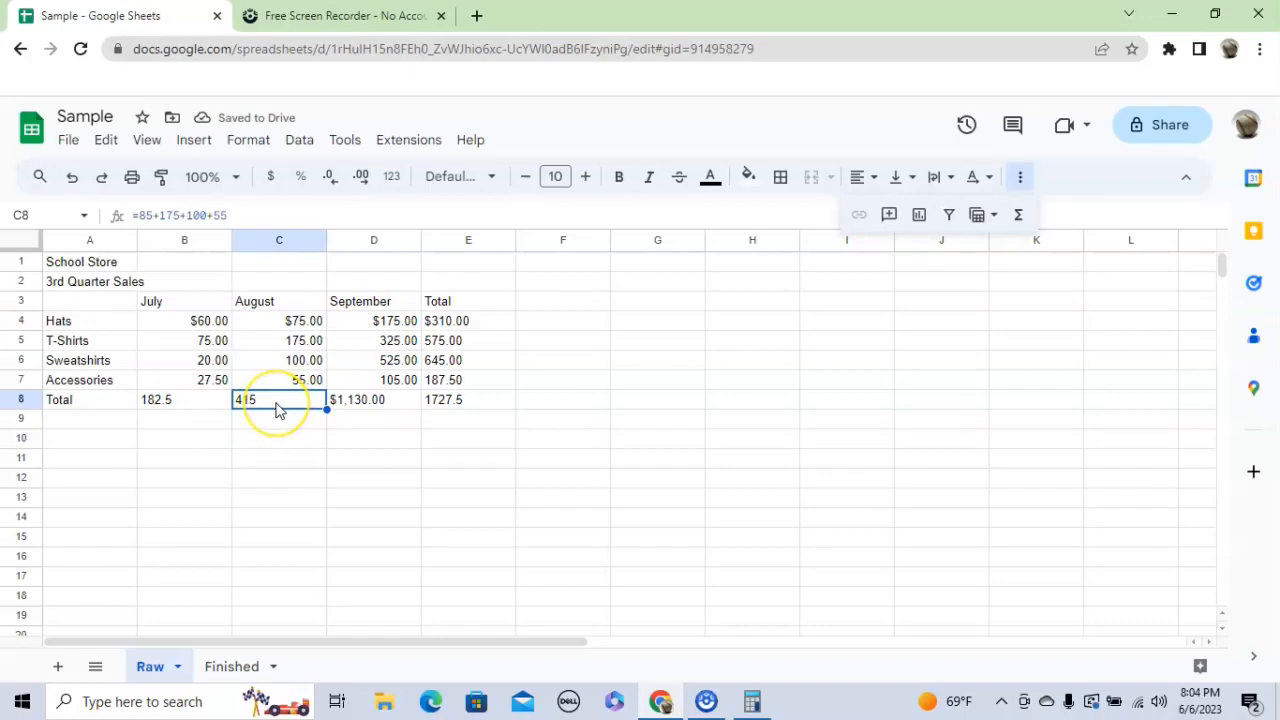
type("=")
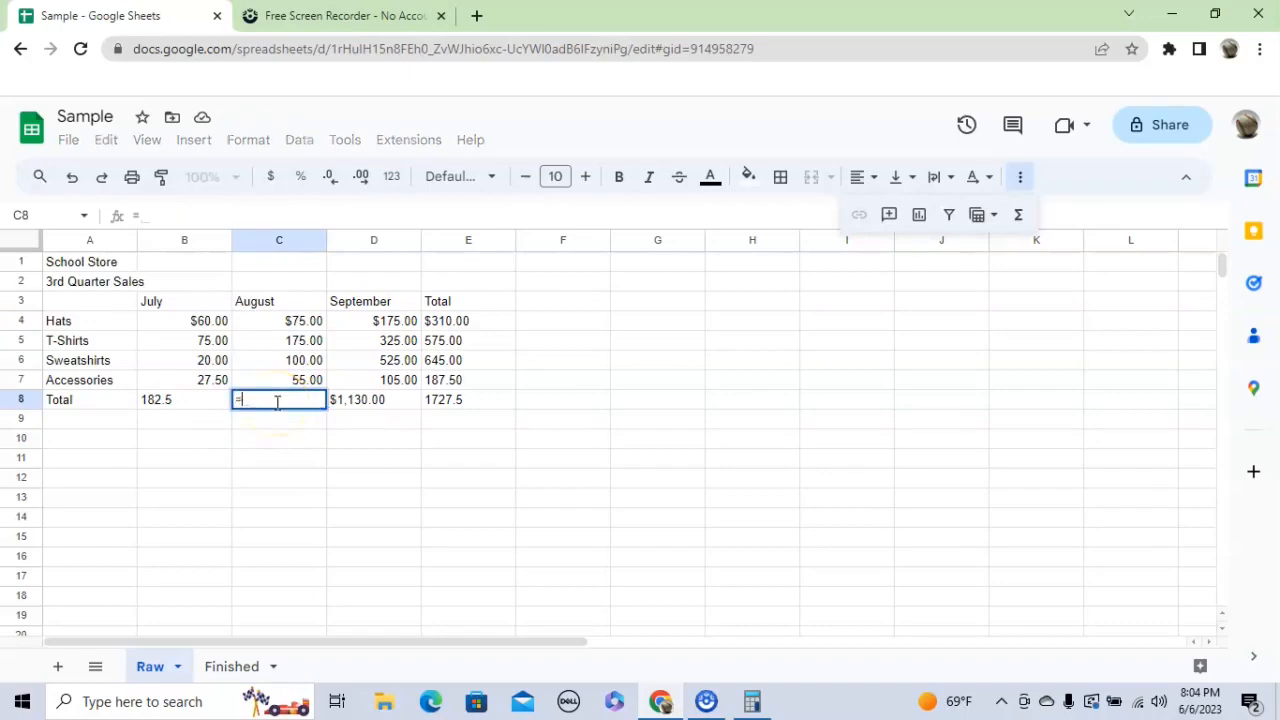
left_click(289, 324)
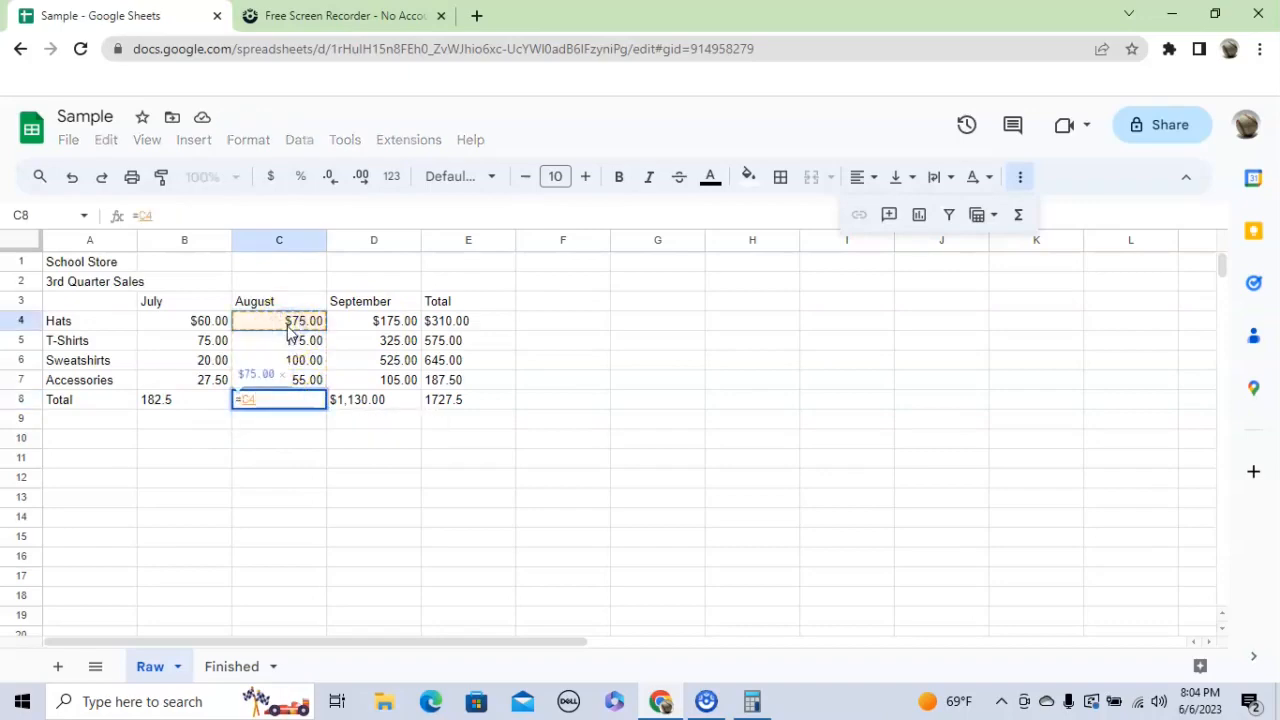
type("+")
key("BackSpace")
key("BackSpace")
key("BackSpace")
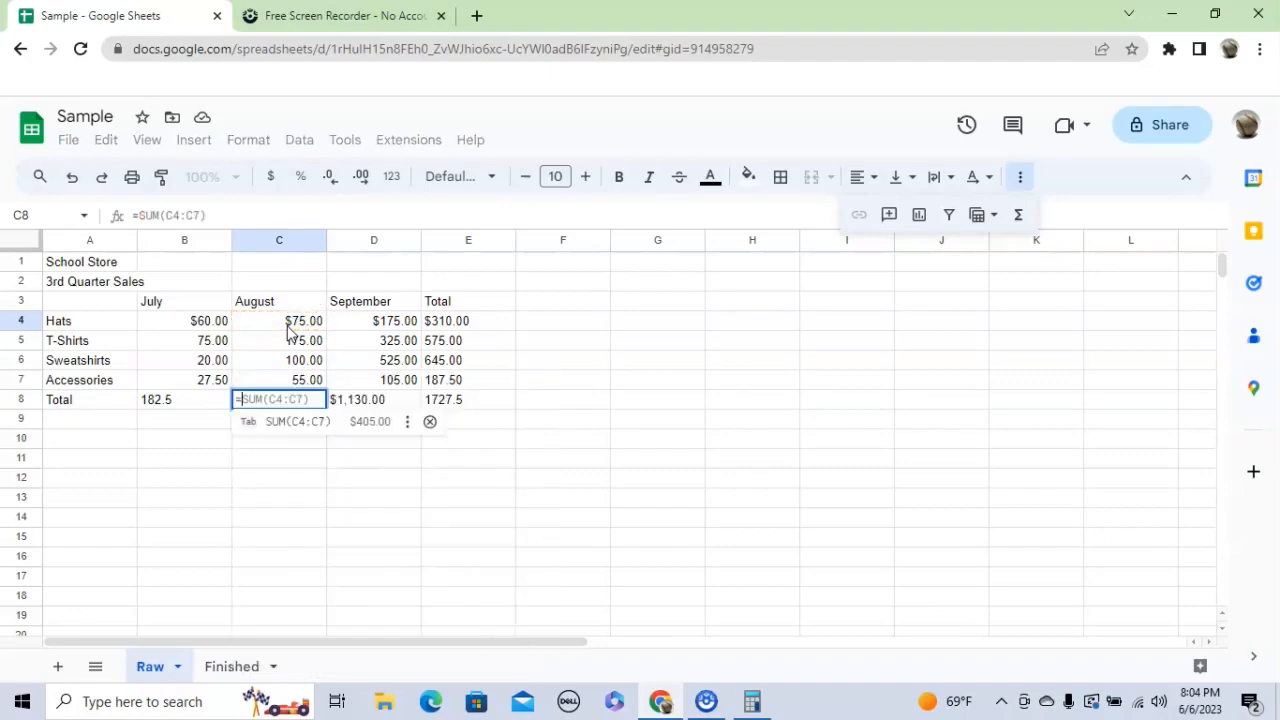
Step: Complete the August total formula in C8 as =75+175+100+55
type("7")
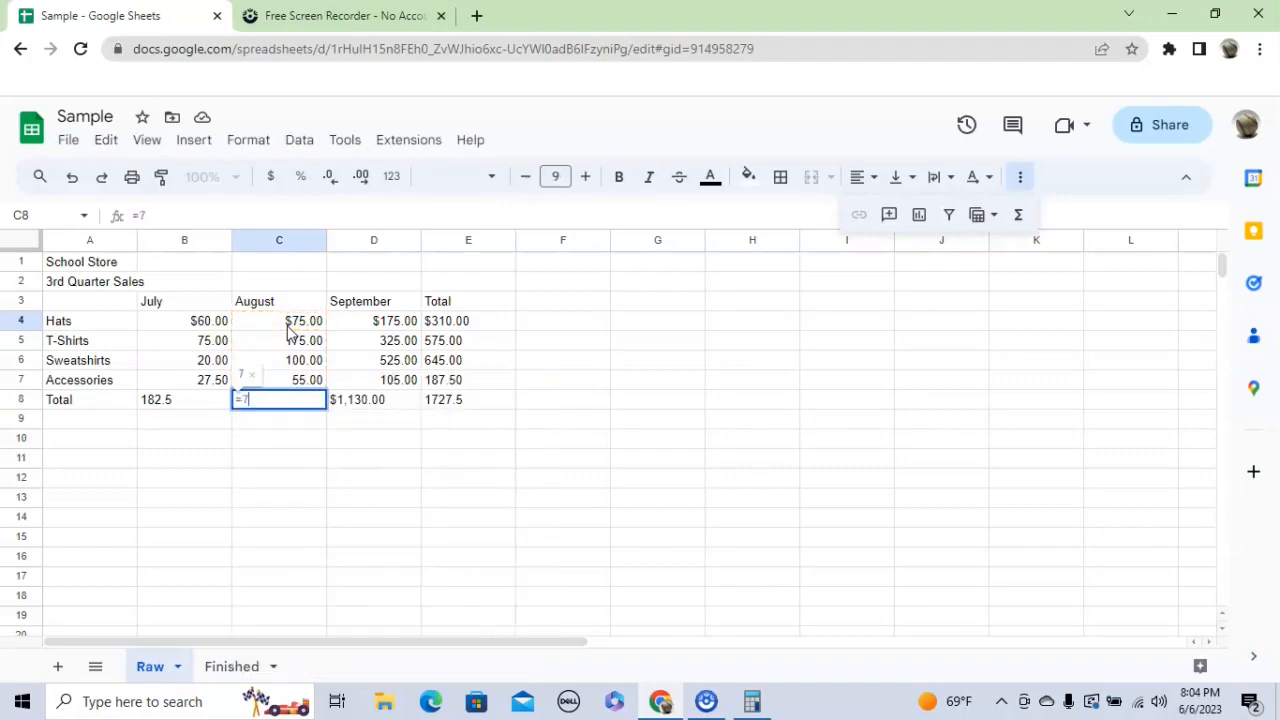
type("5+")
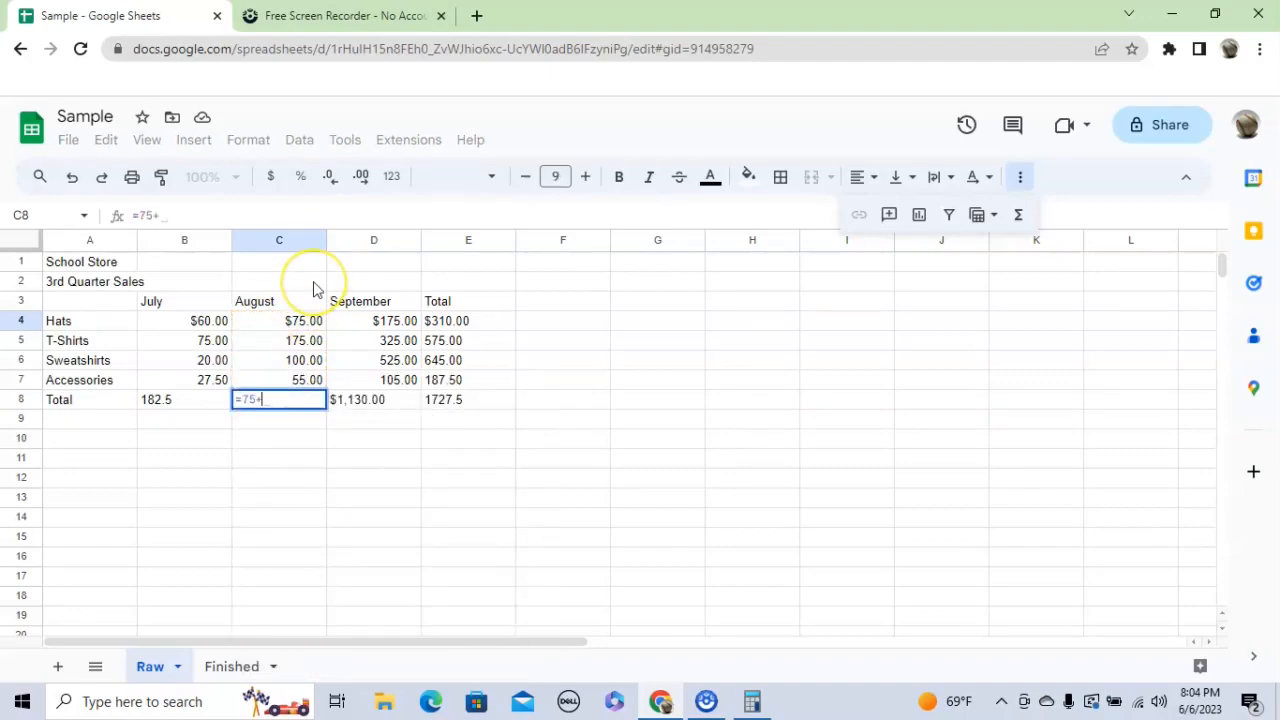
type("175+100+55")
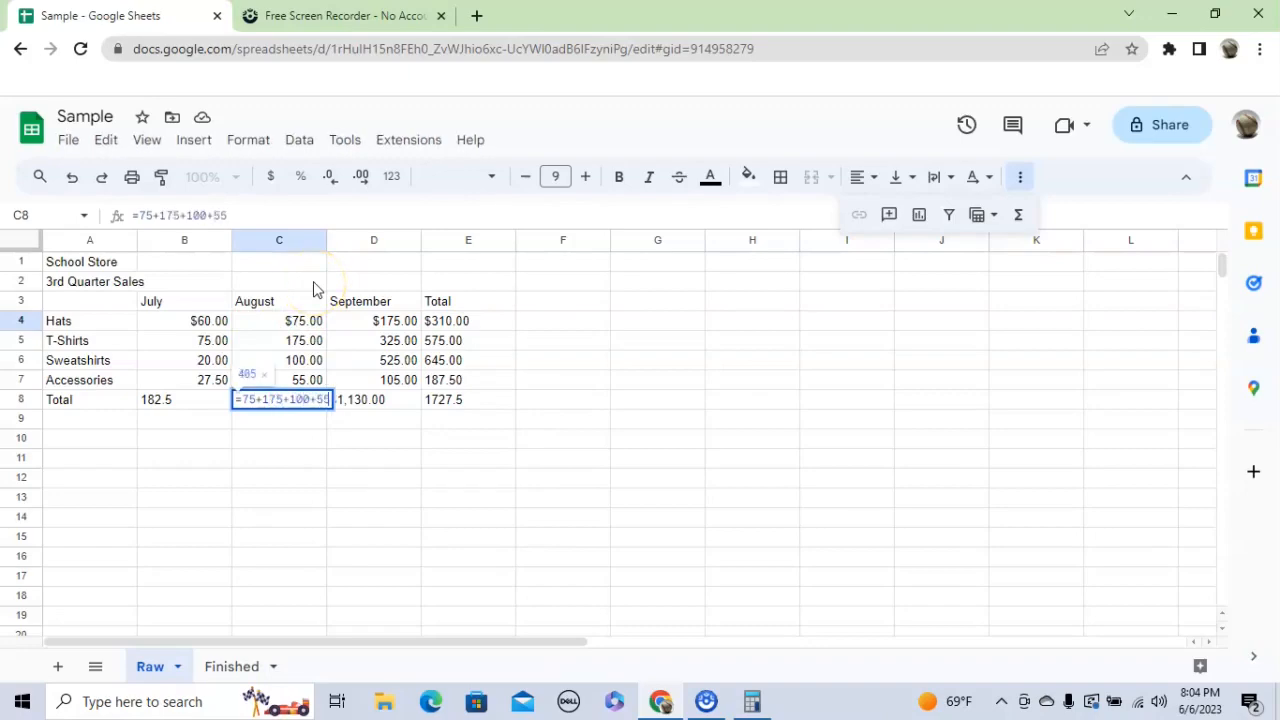
key("Return")
left_click(259, 402)
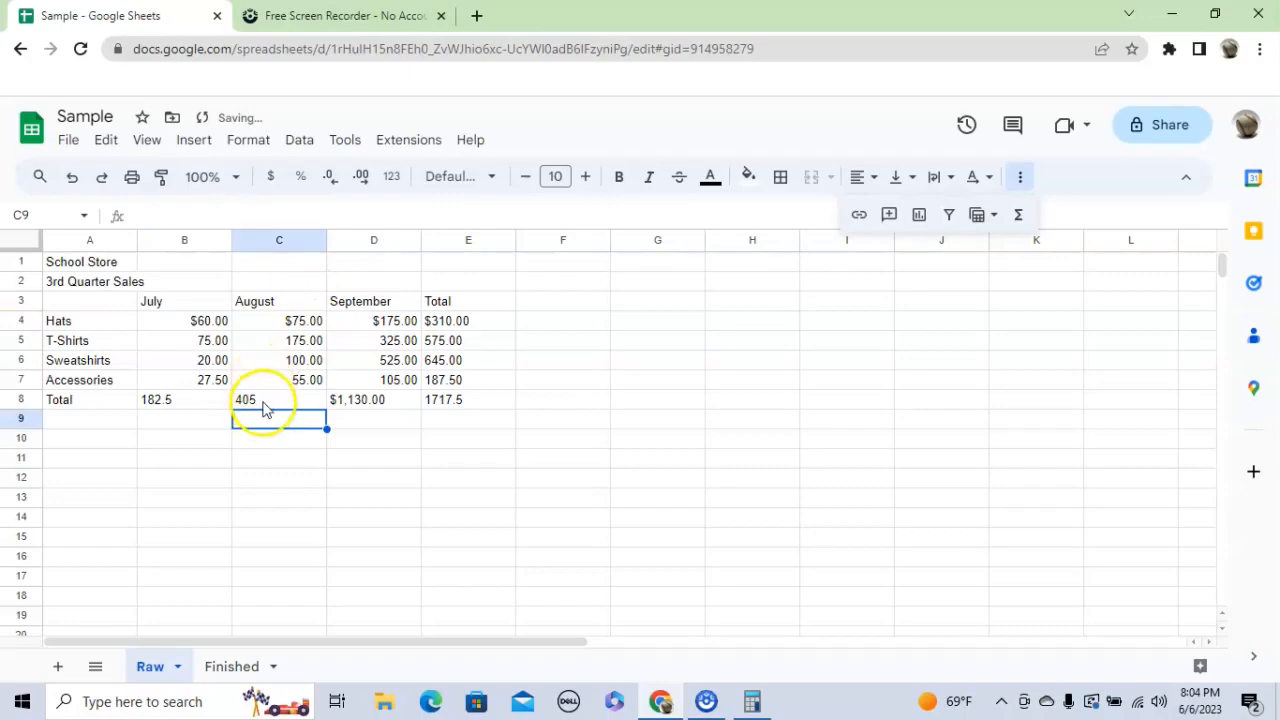
Step: Examine the SUM formula behind the September total in D8 without changing it
left_click(381, 409)
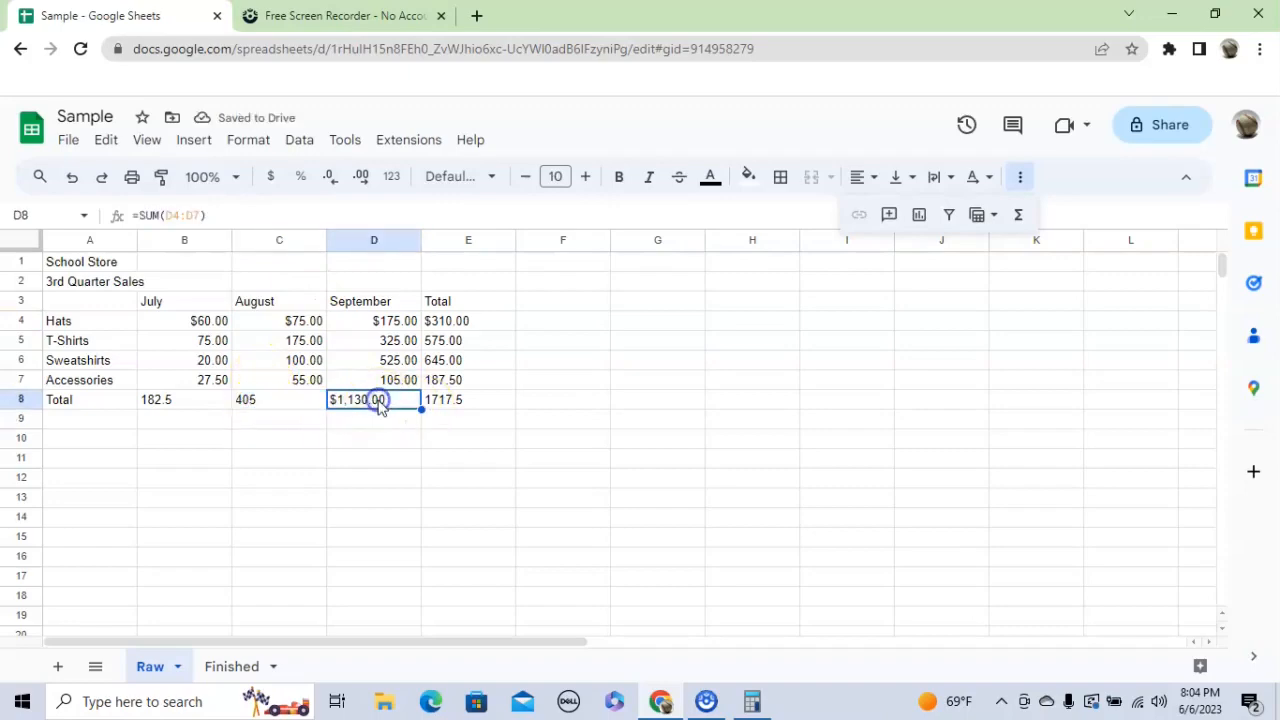
double_click(405, 400)
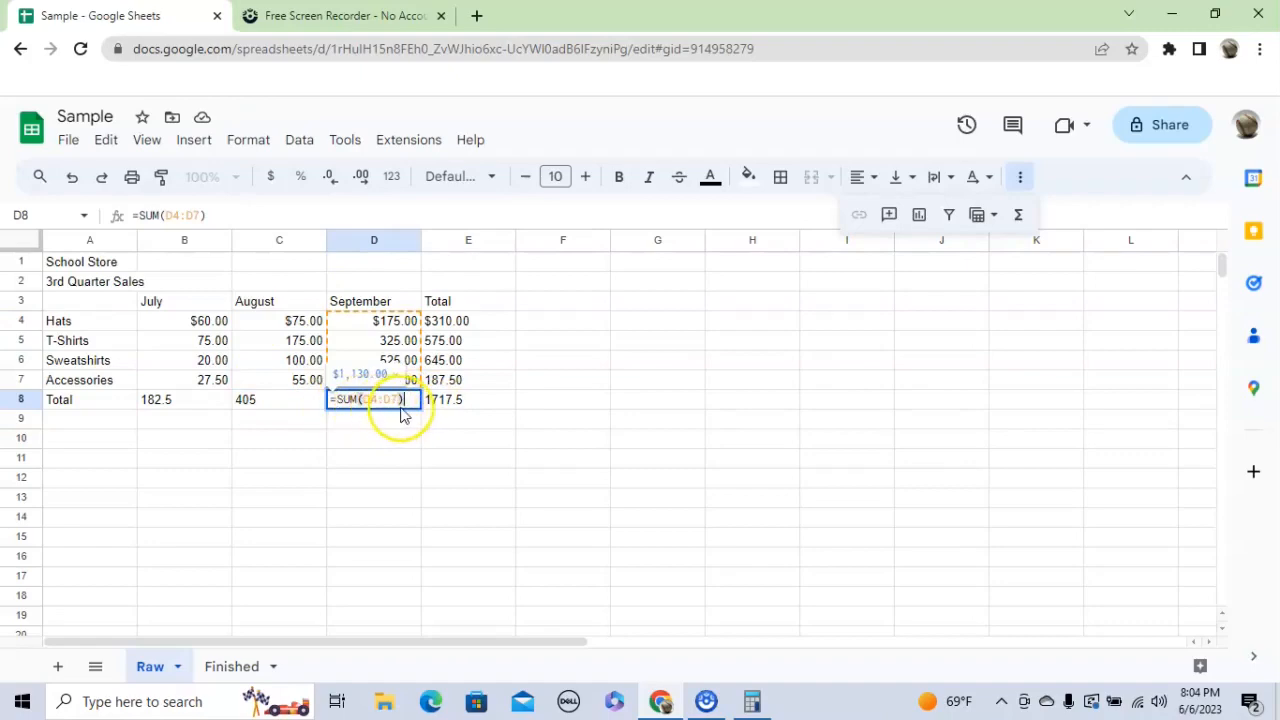
key("Return")
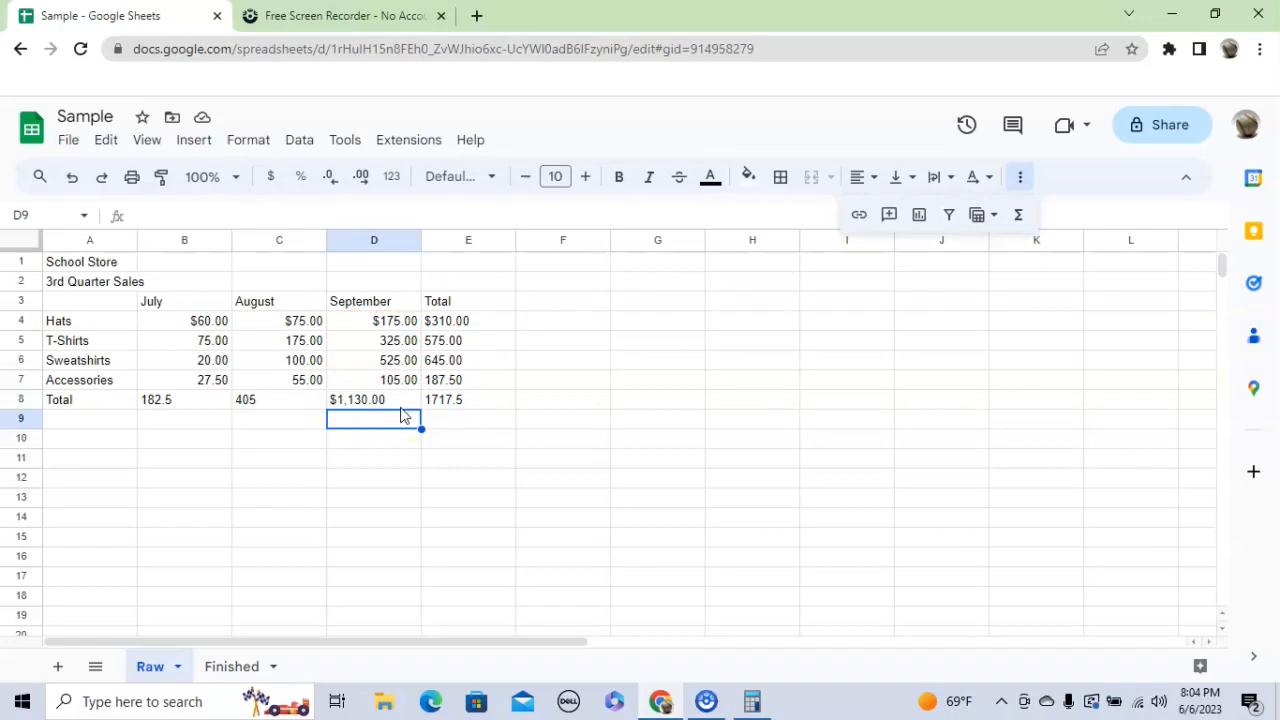
Step: Set the September Sweatshirts amount in D6 to 500
left_click(397, 323)
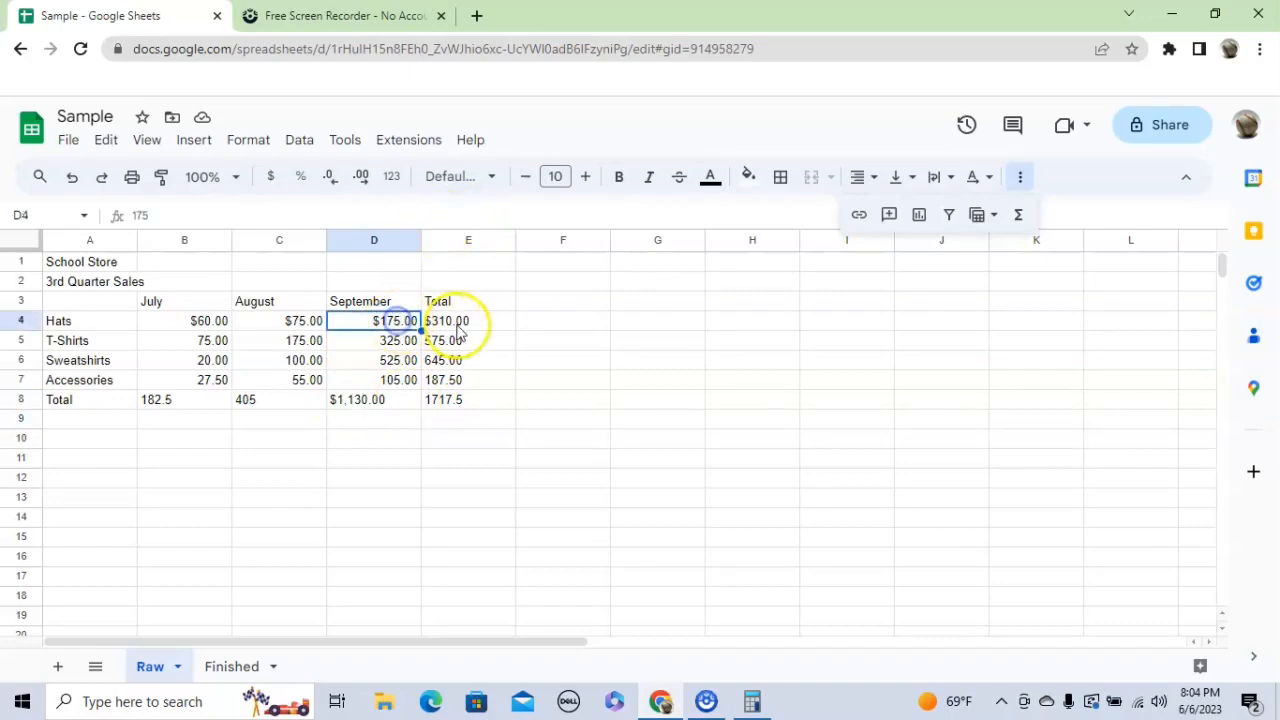
left_click(398, 361)
type("50")
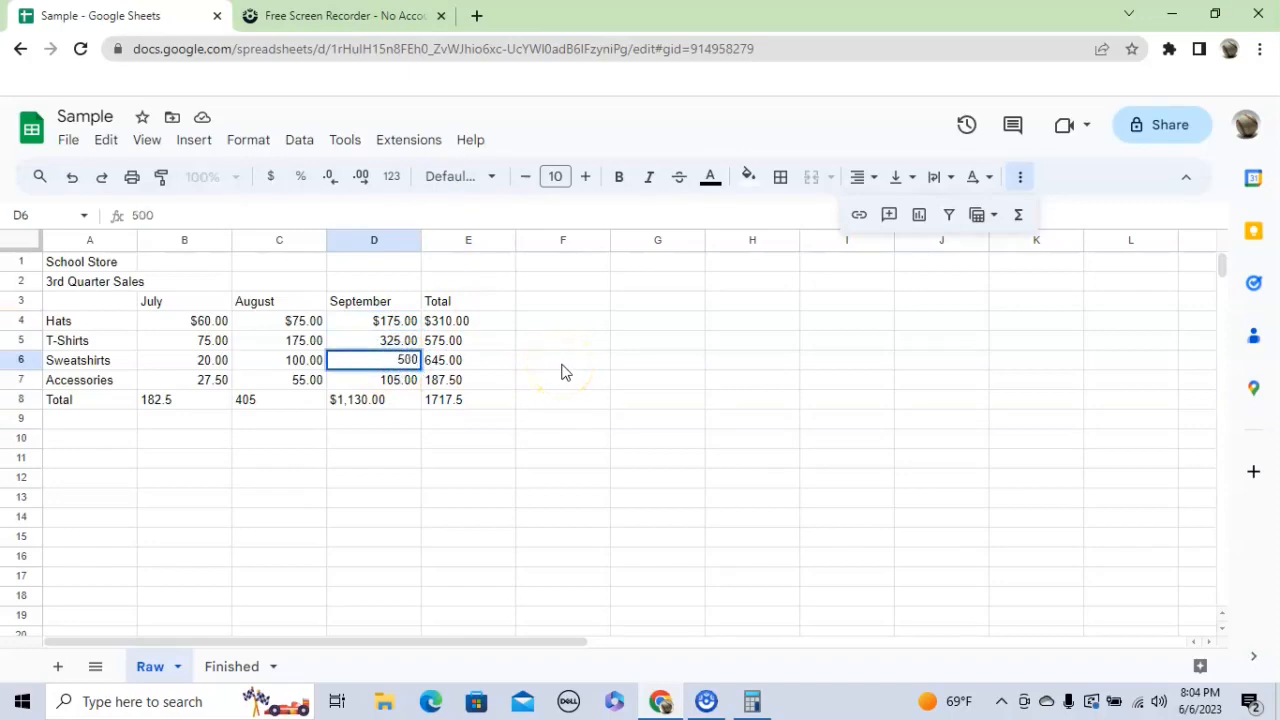
key("Return")
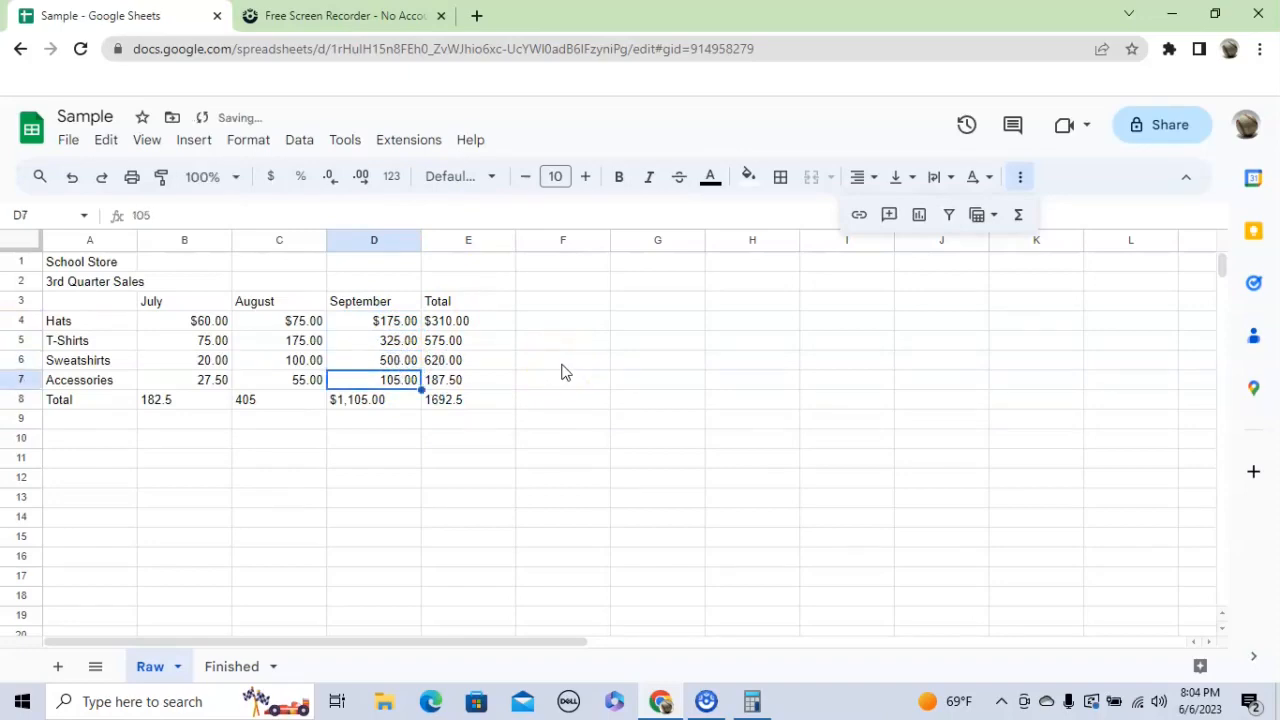
Step: Check the September total in D8 against the amounts in its source range D4:D7
left_click(368, 399)
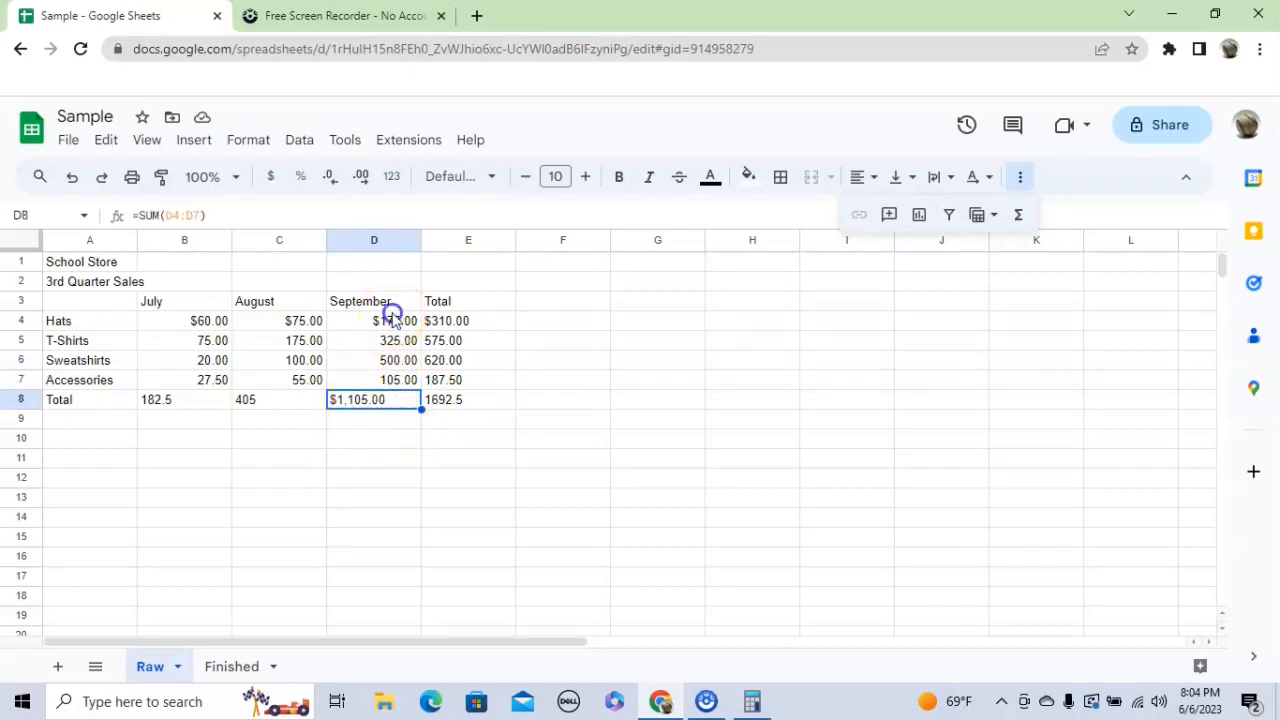
left_click_drag(390, 321, 390, 383)
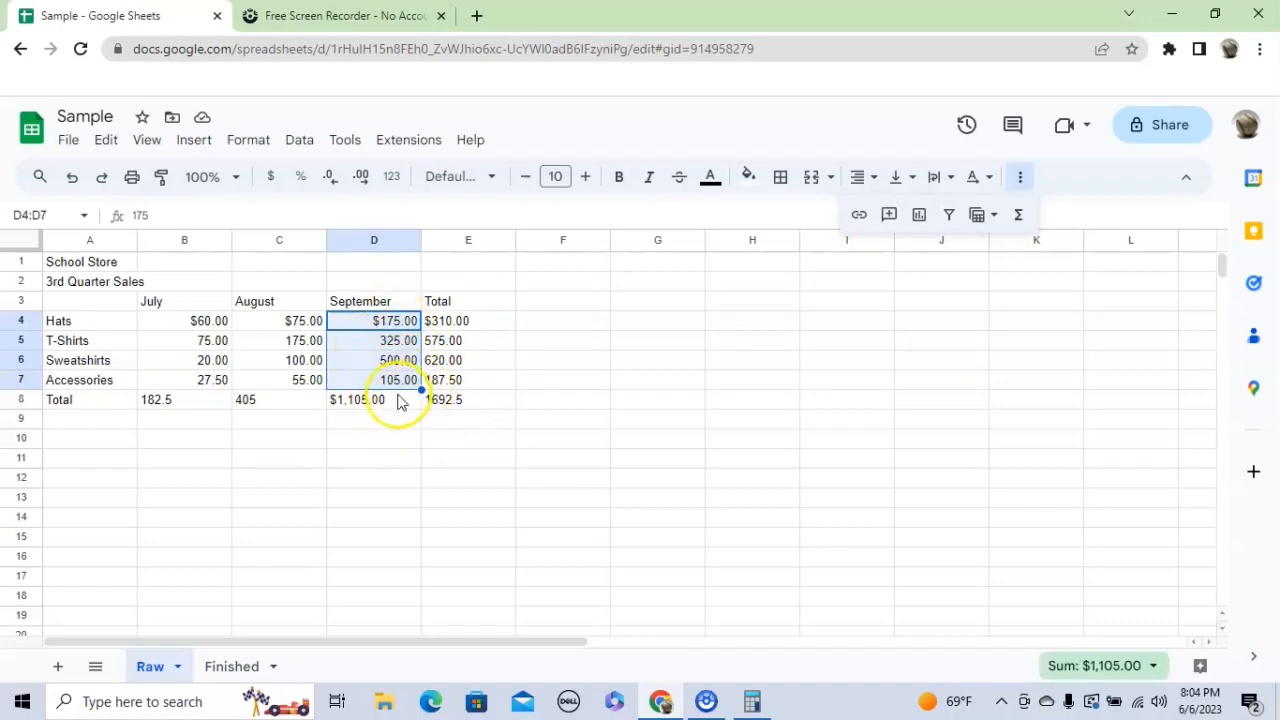
left_click(362, 412)
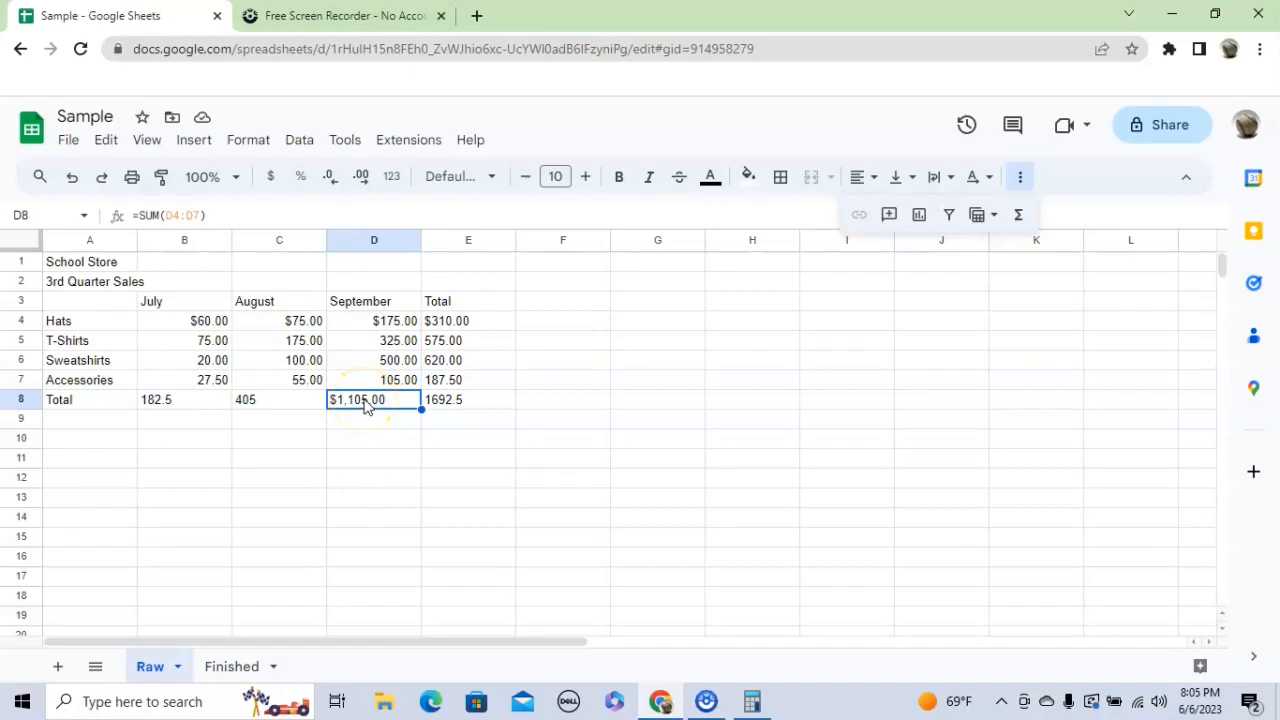
Step: Compare how the three monthly totals are built: the typed value in B8, number formula in C8 and SUM in D8
left_click(195, 412)
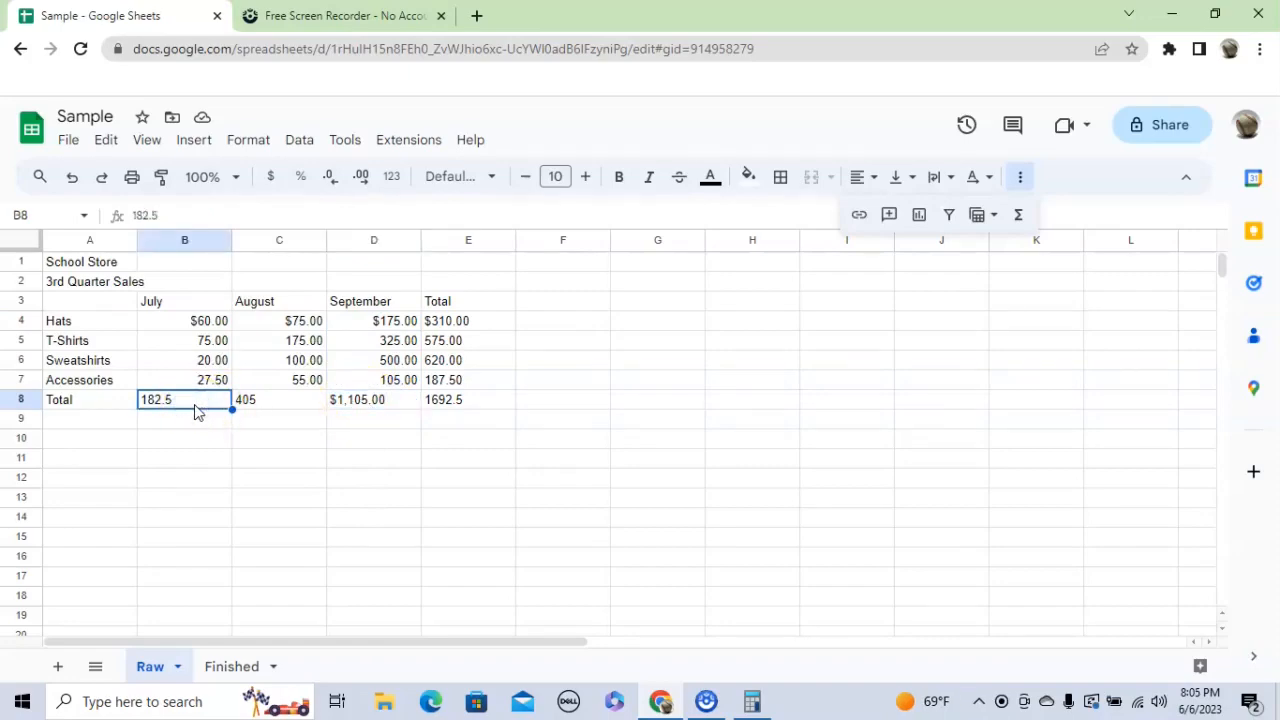
left_click(268, 403)
double_click(268, 403)
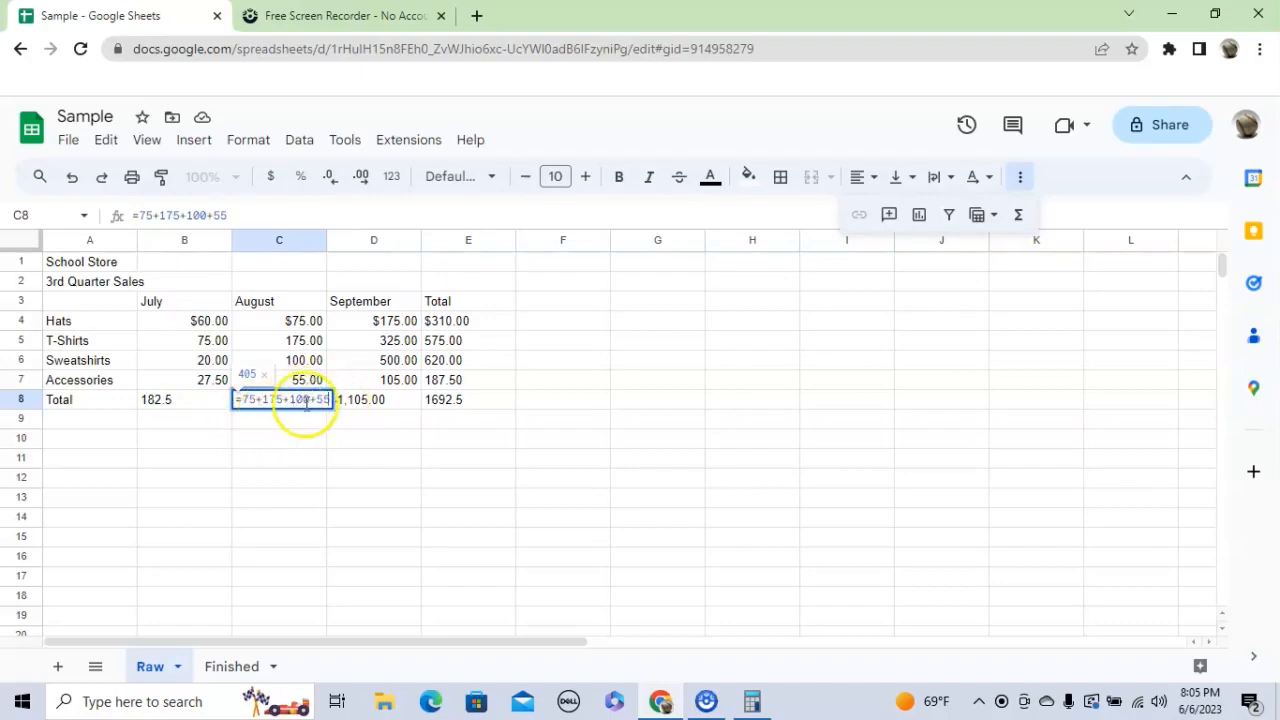
key("Return")
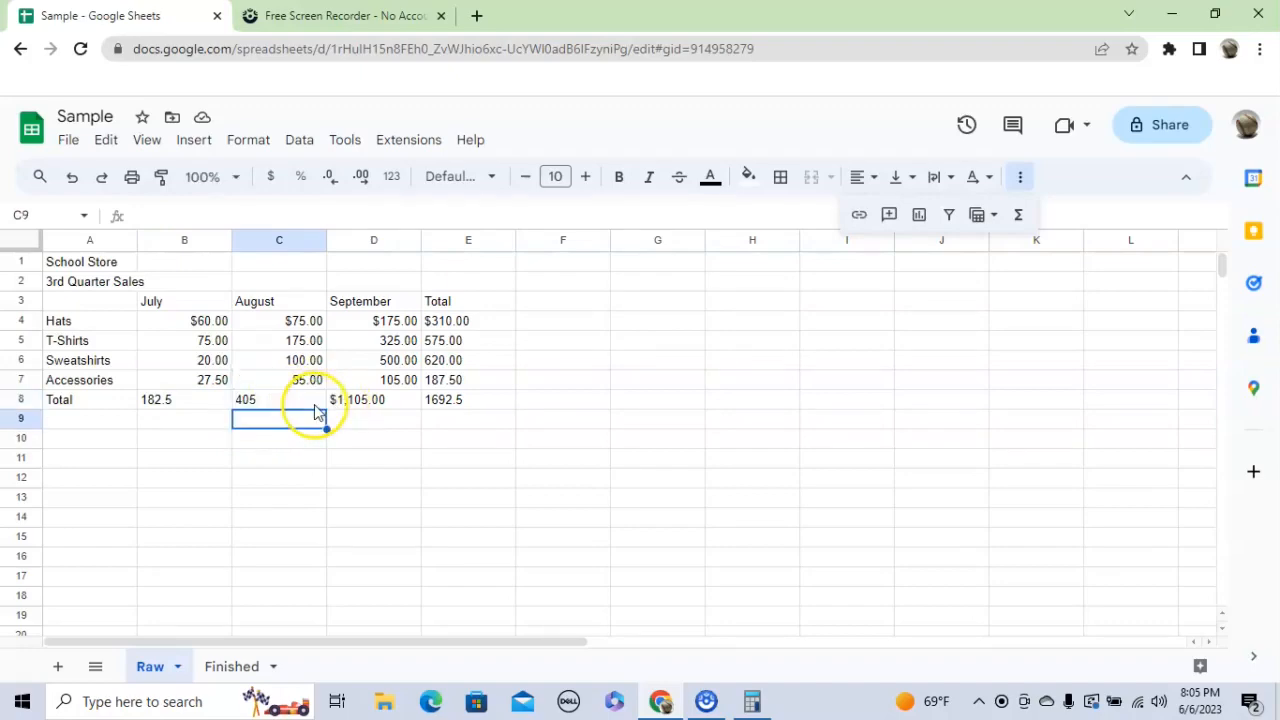
left_click(365, 399)
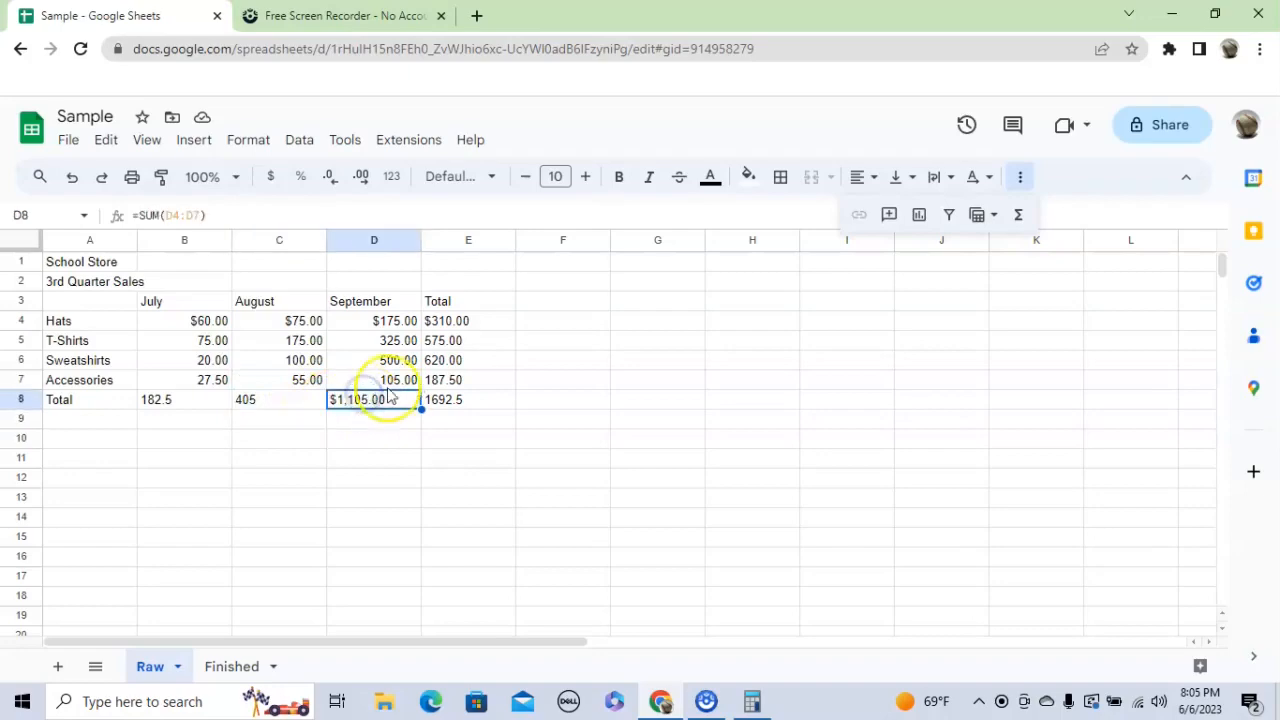
double_click(390, 401)
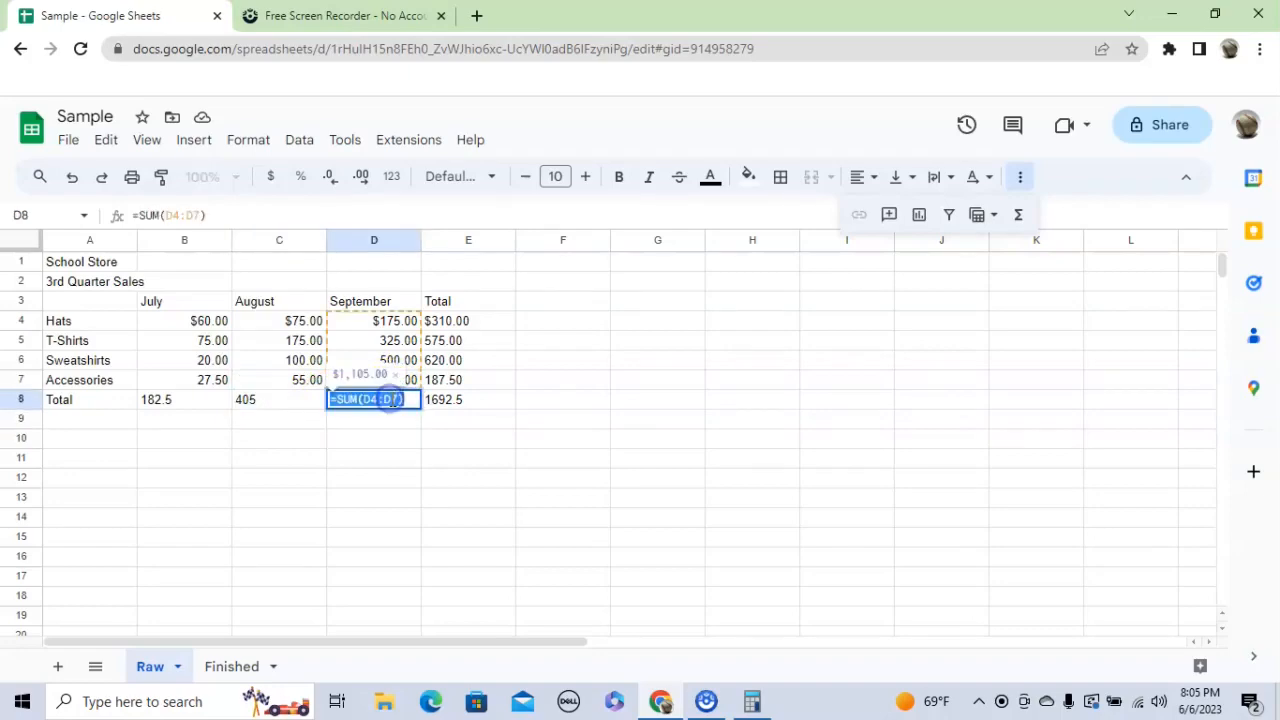